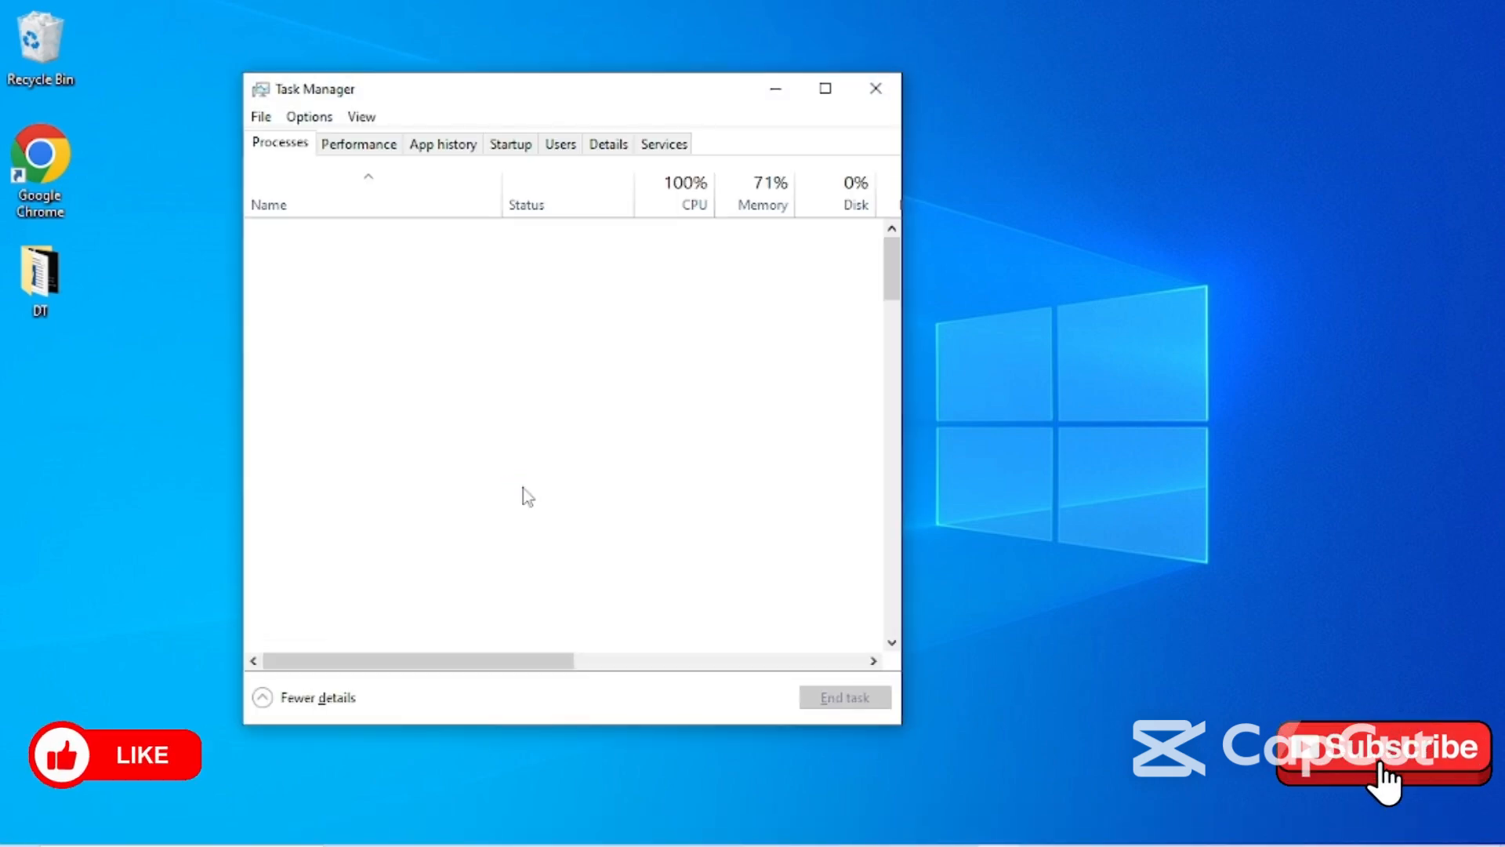
# - Maximize Task Manager and sort the Startup apps list by Status so enabled items come first
pyautogui.click(826, 89)
pyautogui.click(268, 69)
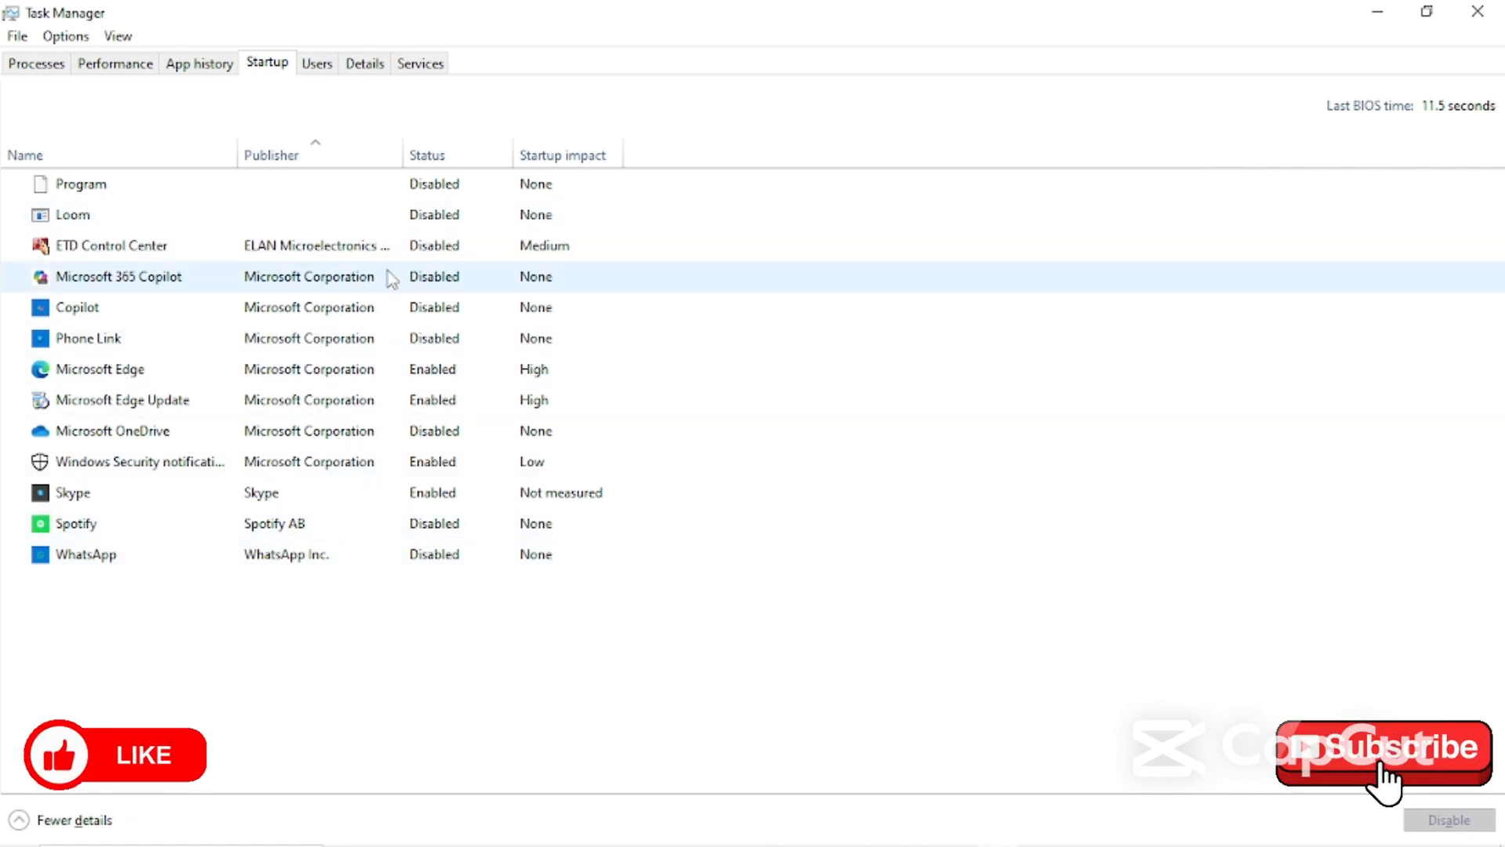
pyautogui.click(439, 154)
pyautogui.click(451, 188)
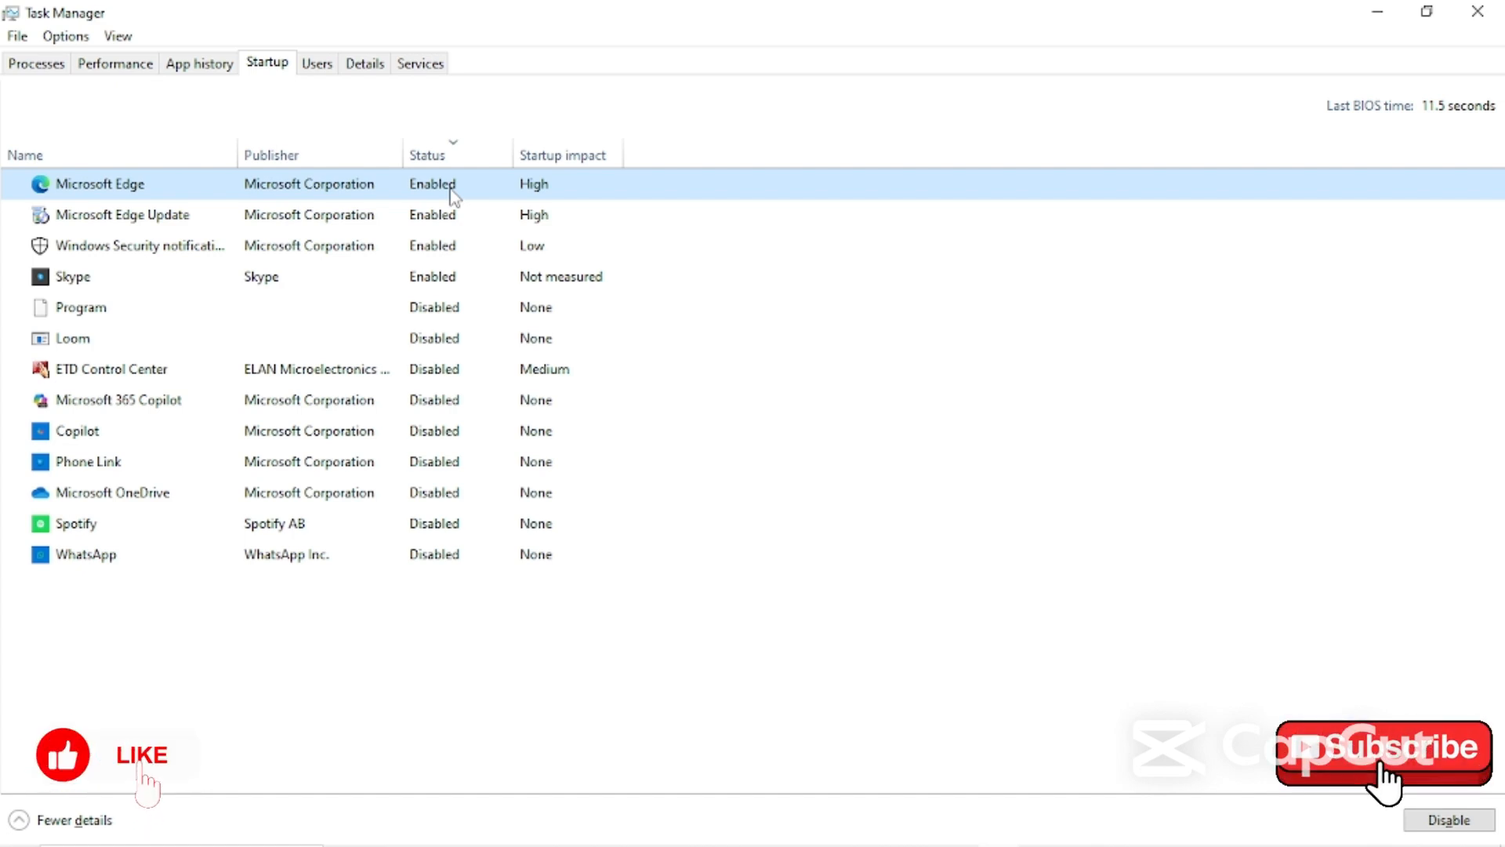
# - Disable Microsoft Edge and Skype as startup apps in Task Manager
pyautogui.rightClick(452, 196)
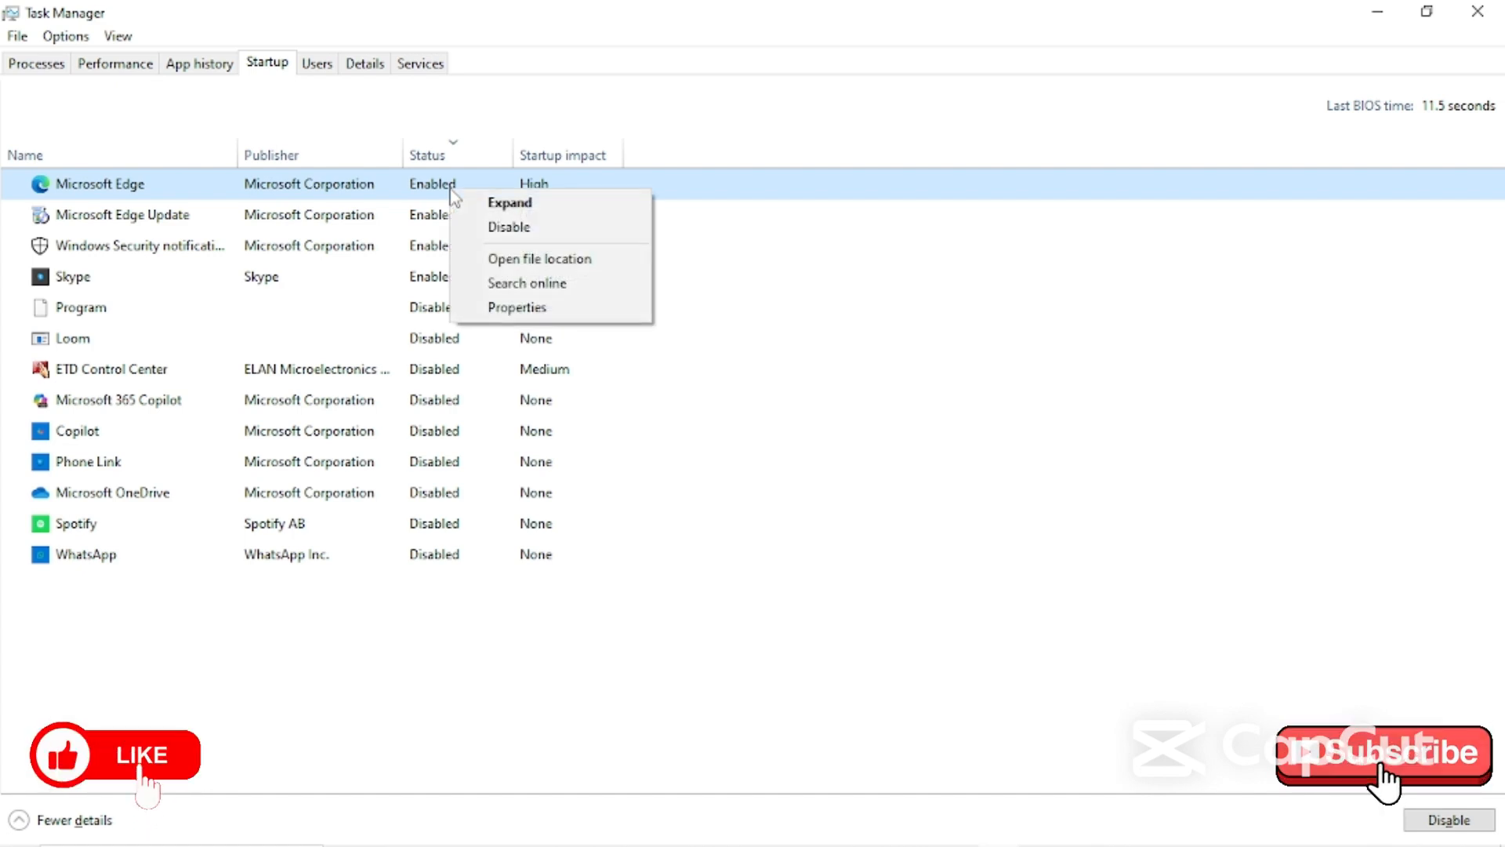
pyautogui.click(495, 229)
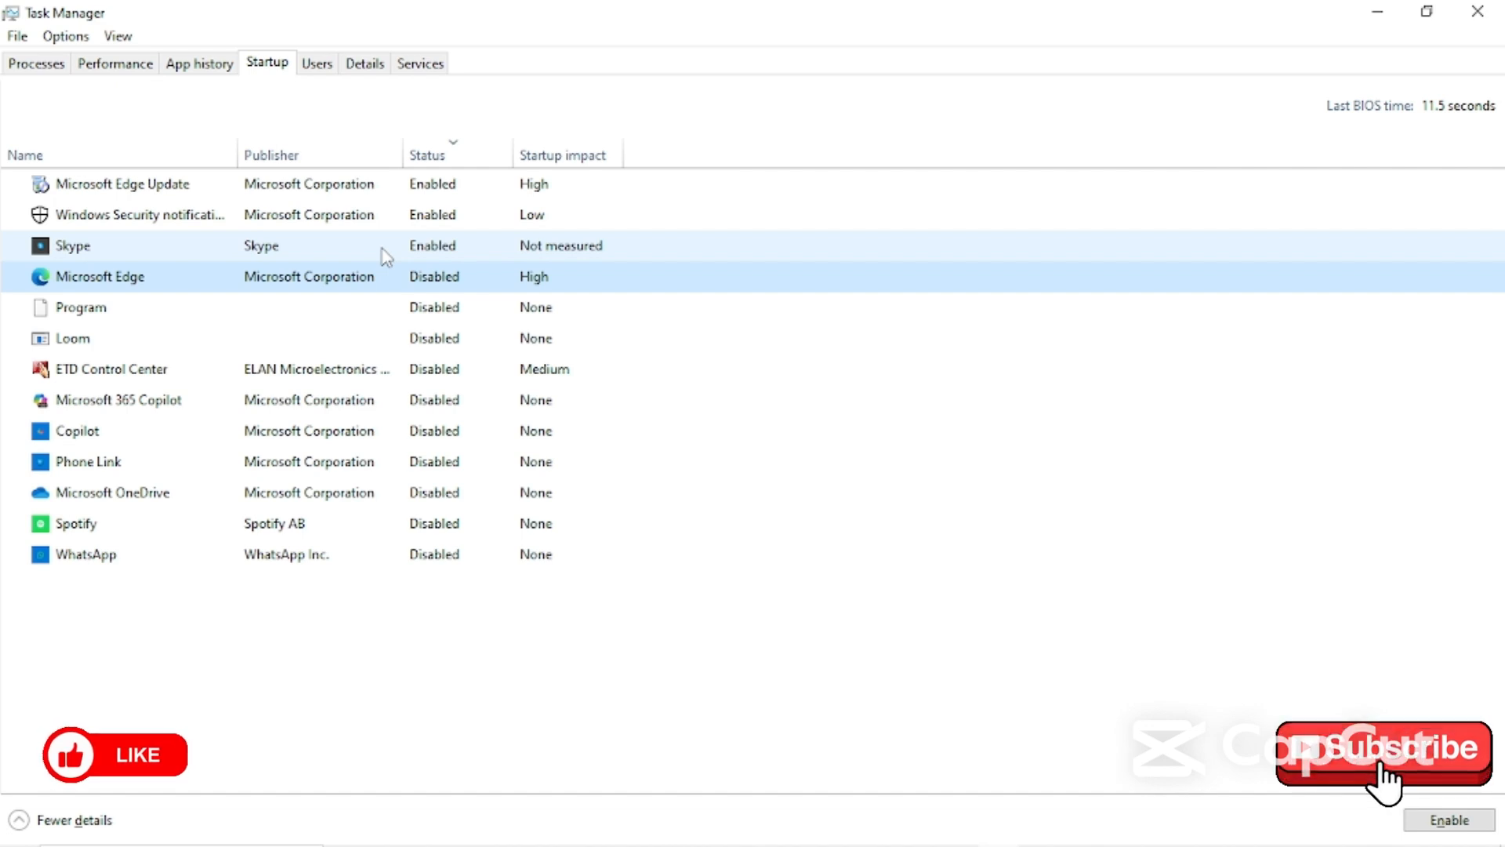
pyautogui.click(413, 245)
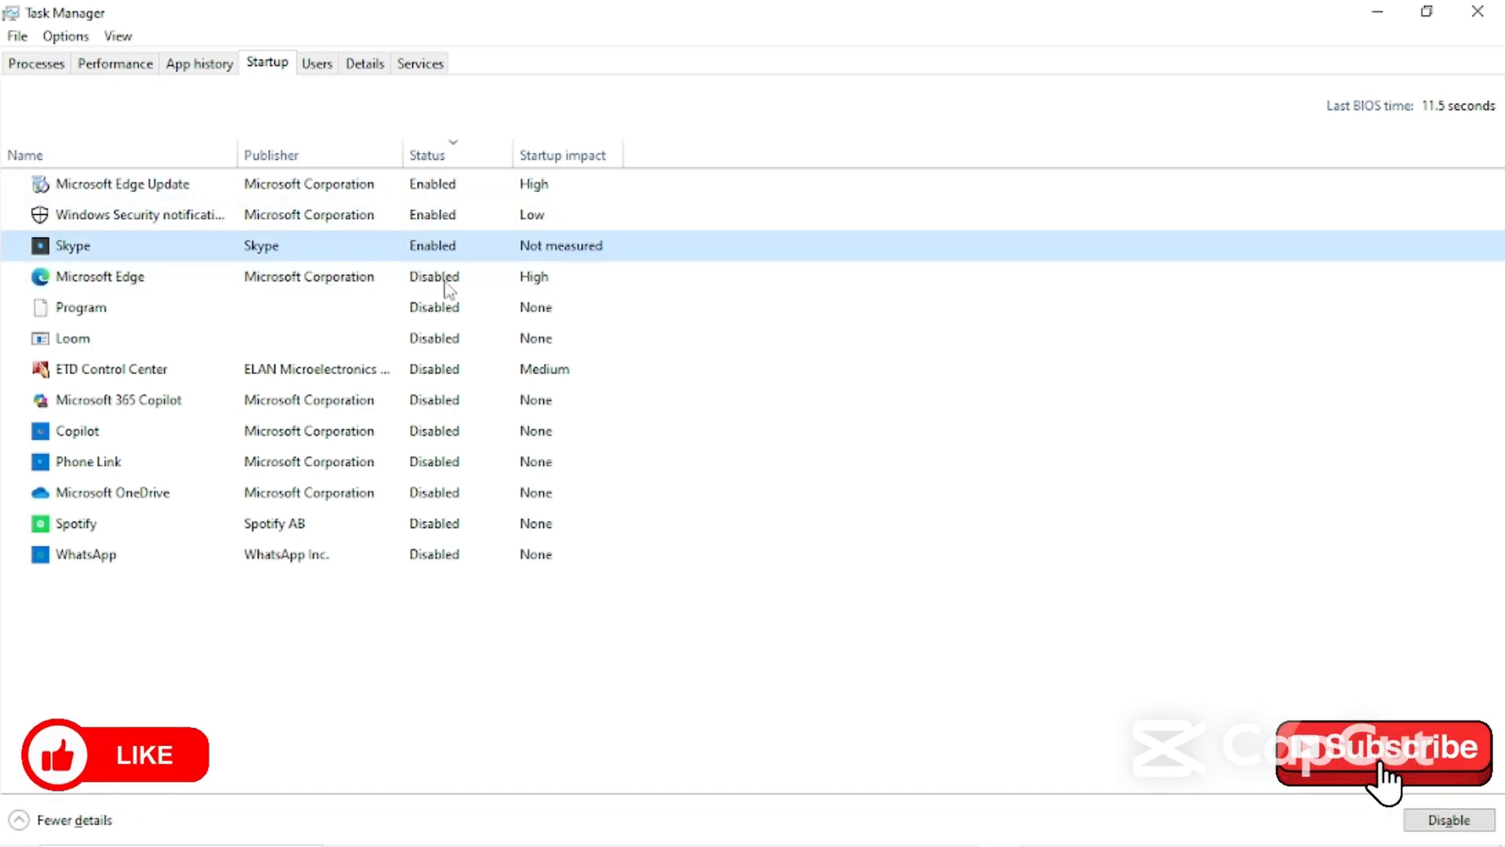
pyautogui.click(1446, 819)
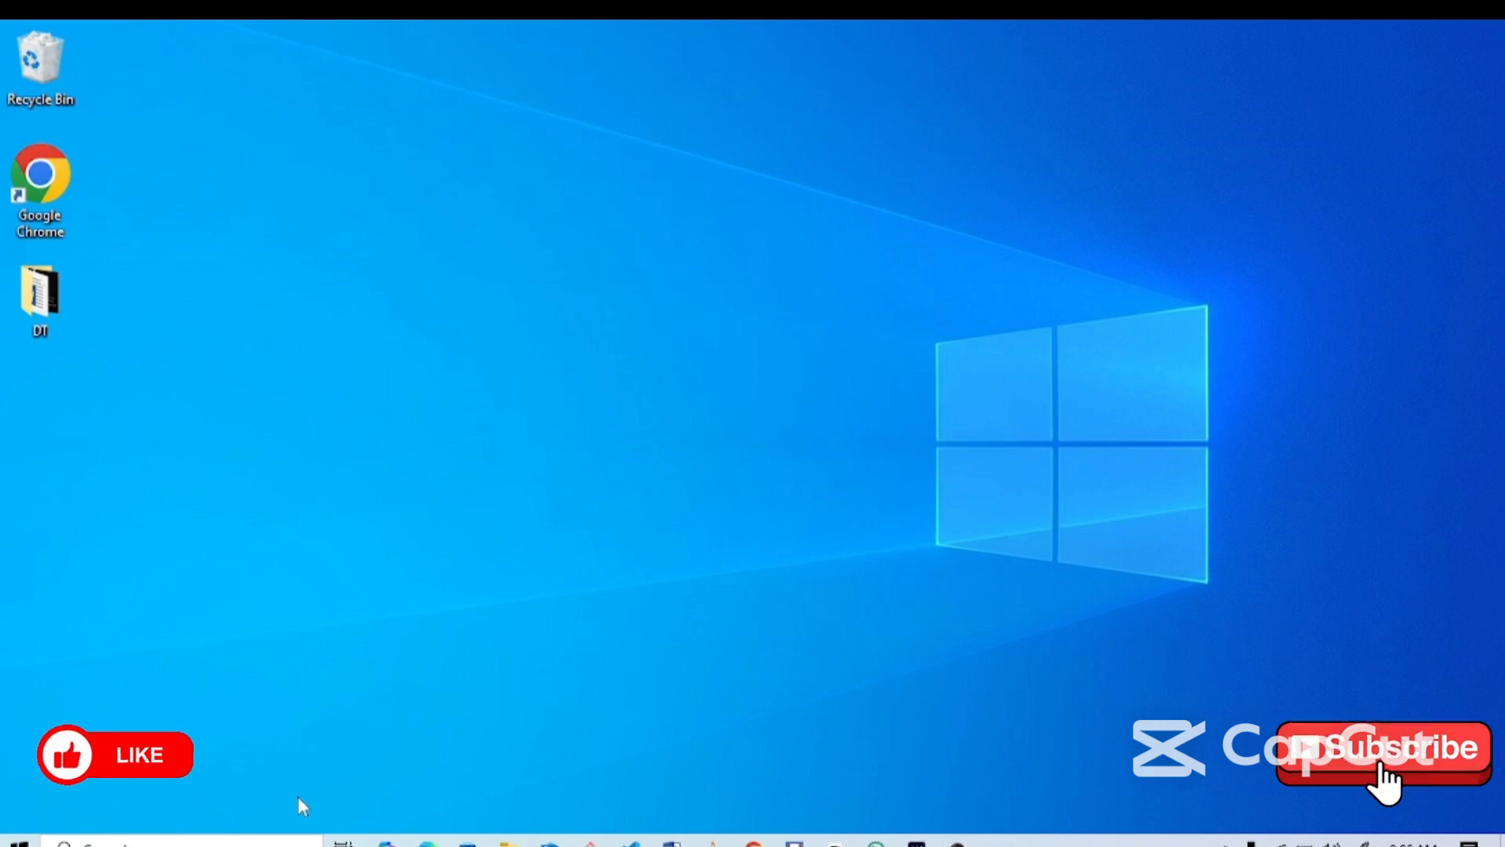
# - Open Settings to Personalization > Colors and expand the Choose your color dropdown
pyautogui.press('super+i')
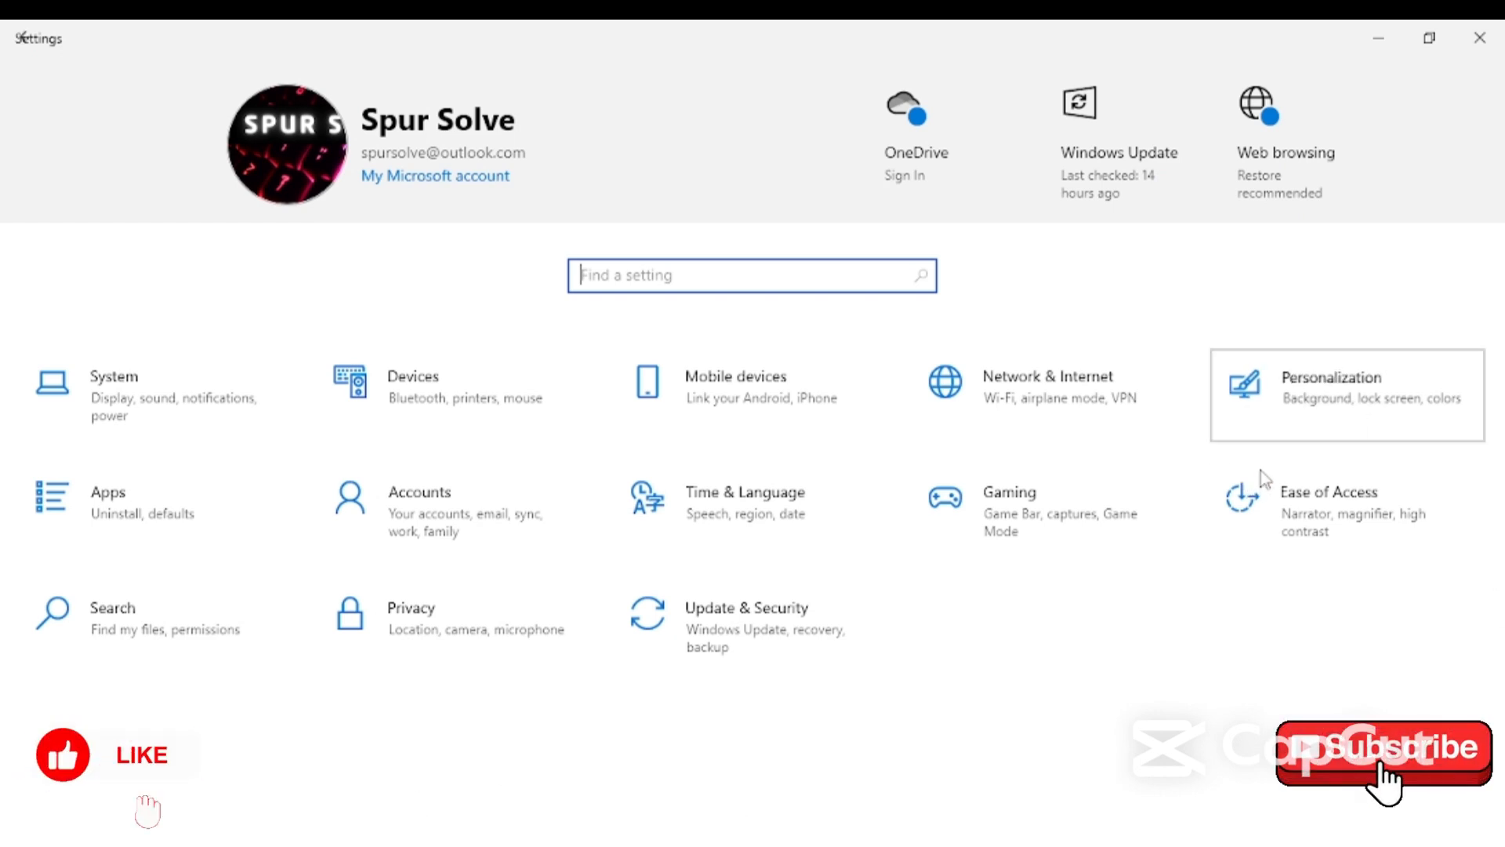
pyautogui.click(1343, 408)
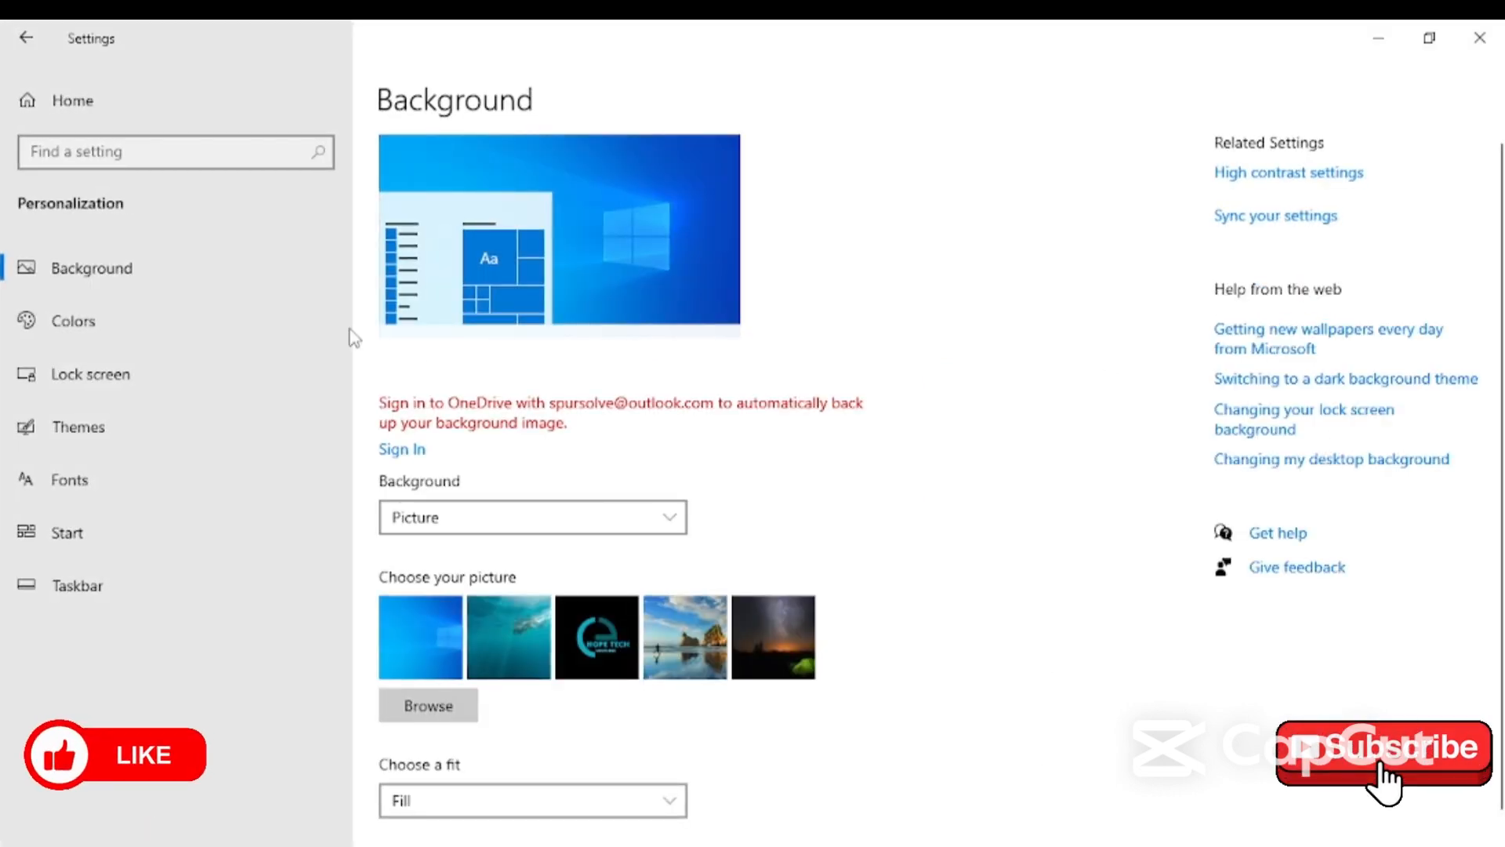
pyautogui.click(143, 310)
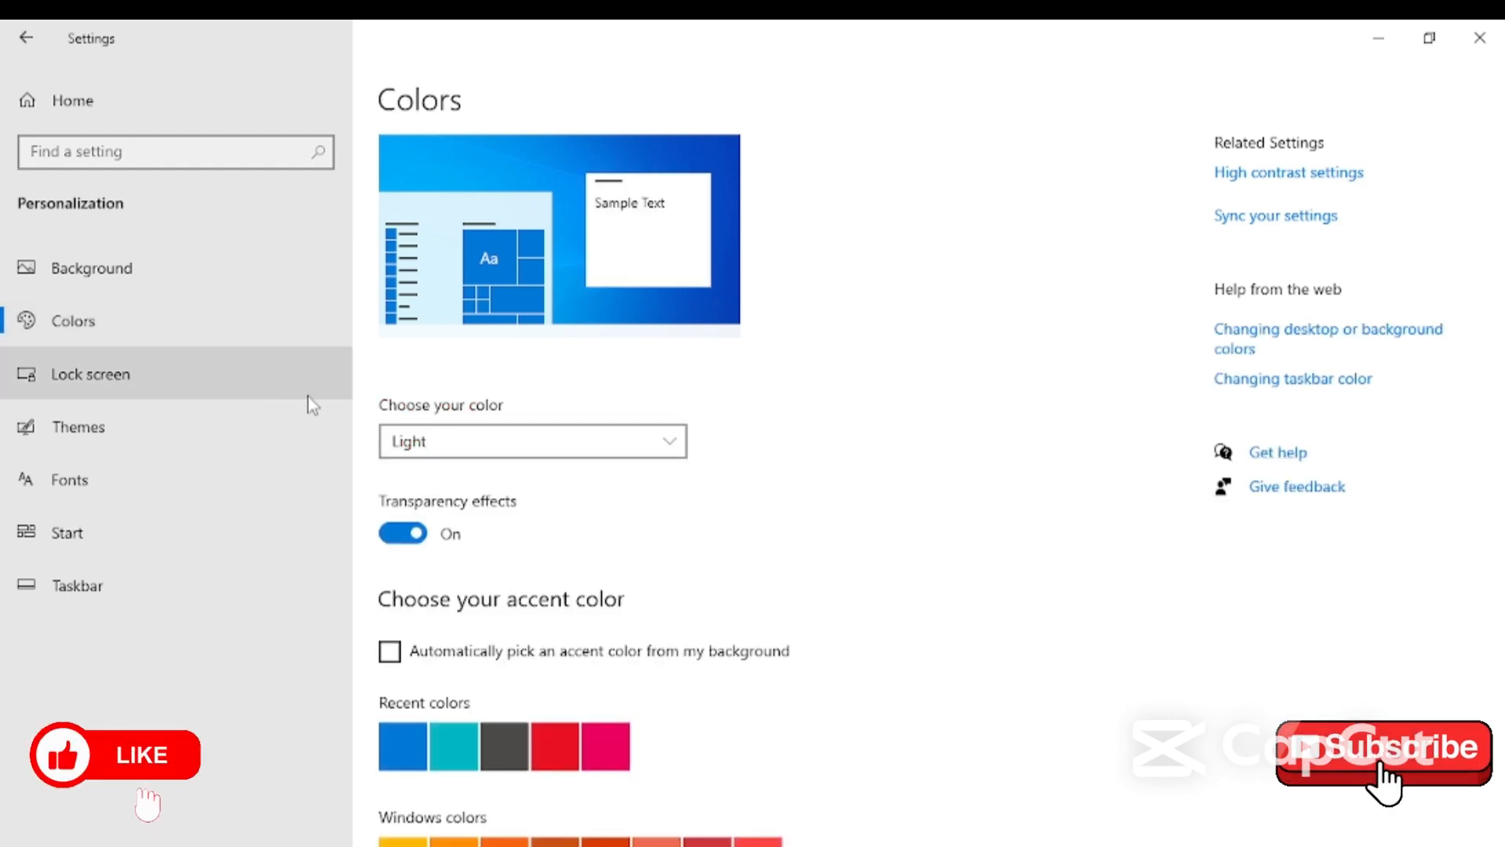
pyautogui.scroll(-3, 853, 595)
pyautogui.scroll(2, 418, 325)
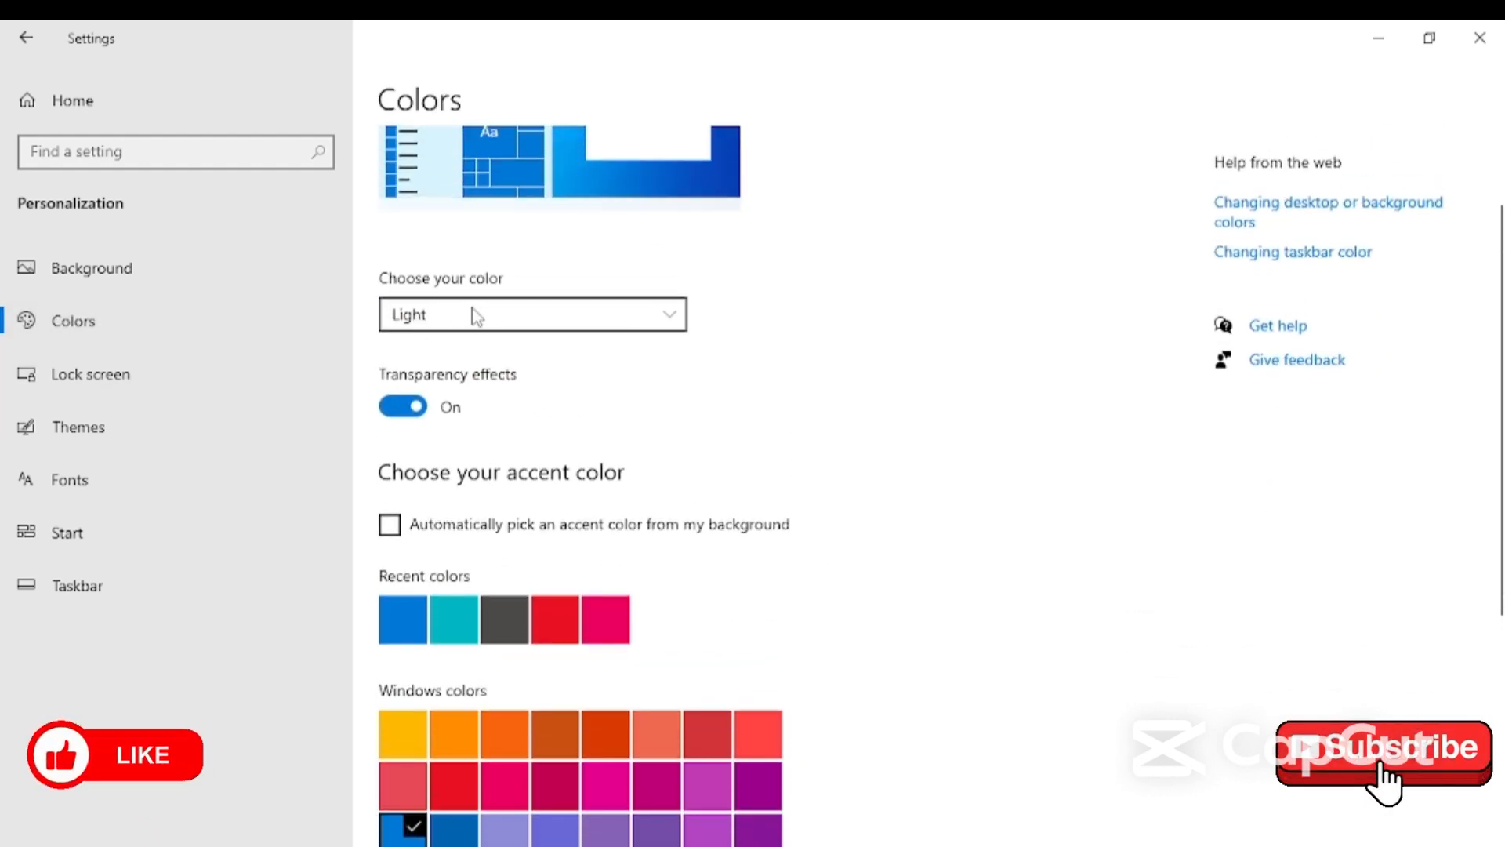
pyautogui.click(628, 324)
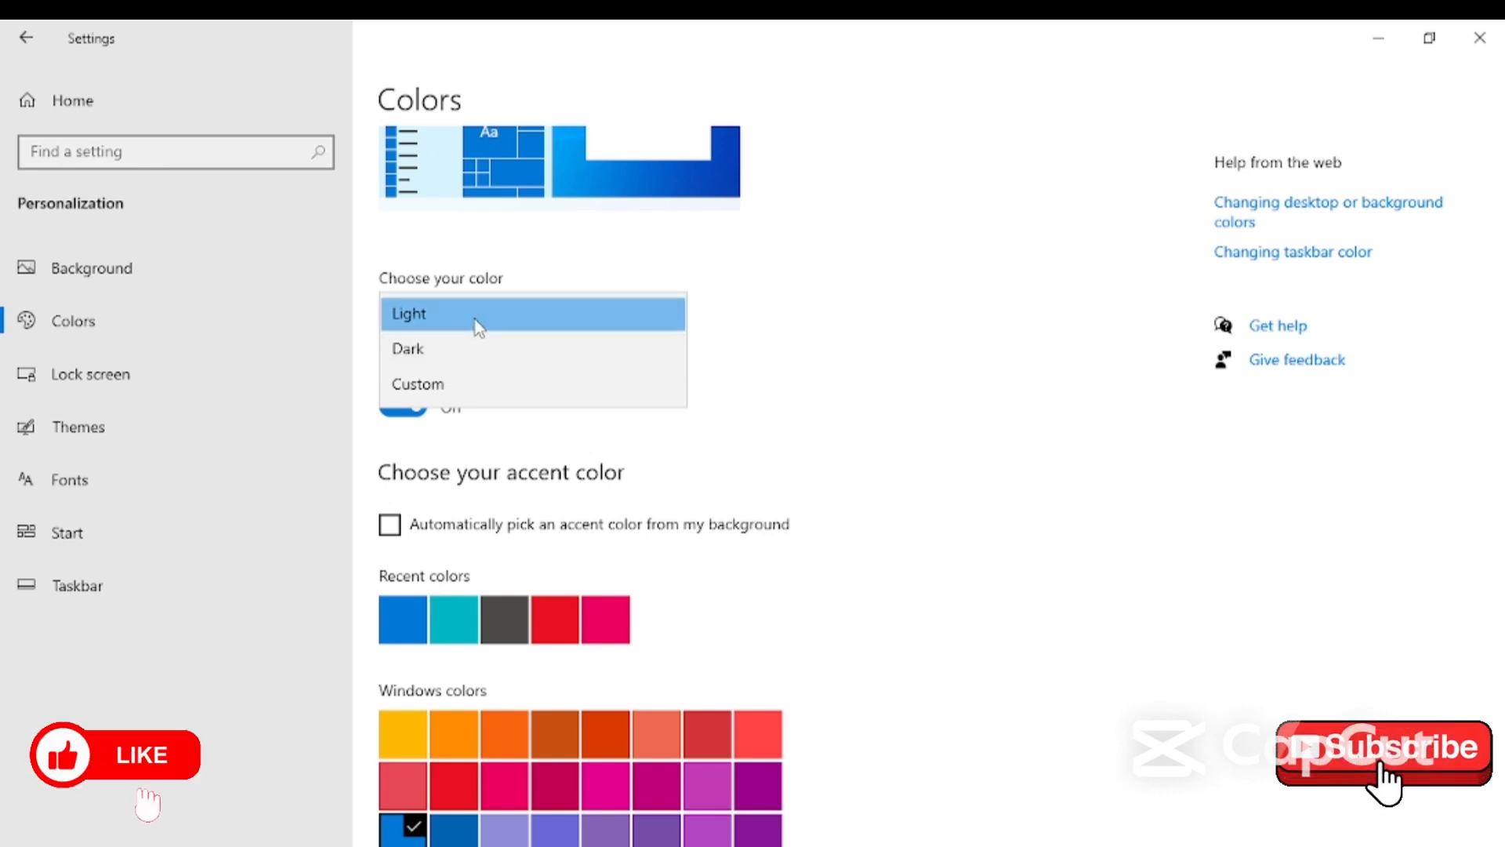
# - Switch Choose your color to Dark, then change it to Custom
pyautogui.click(504, 369)
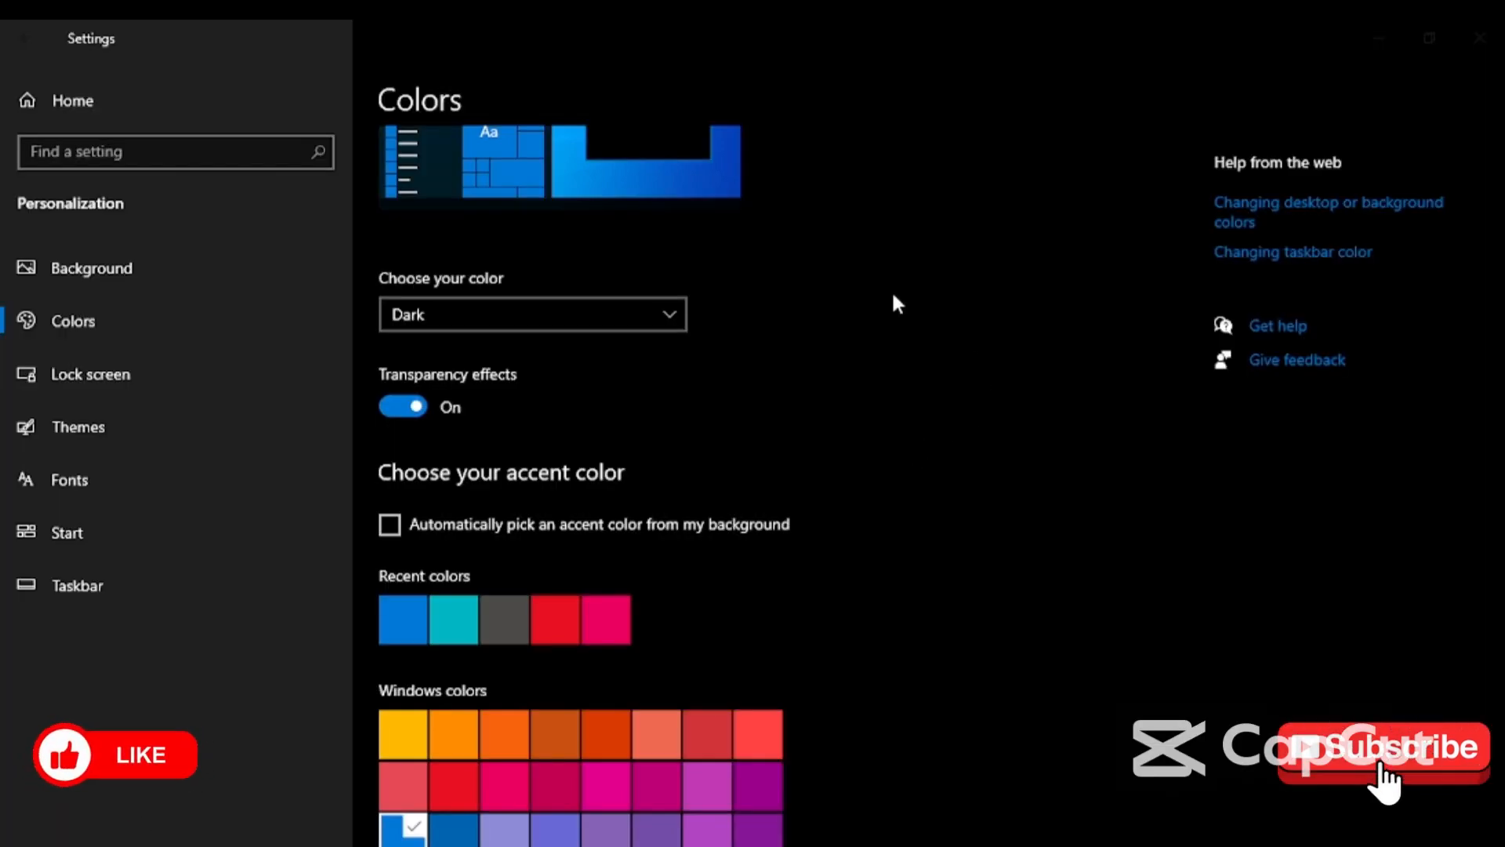
pyautogui.click(643, 313)
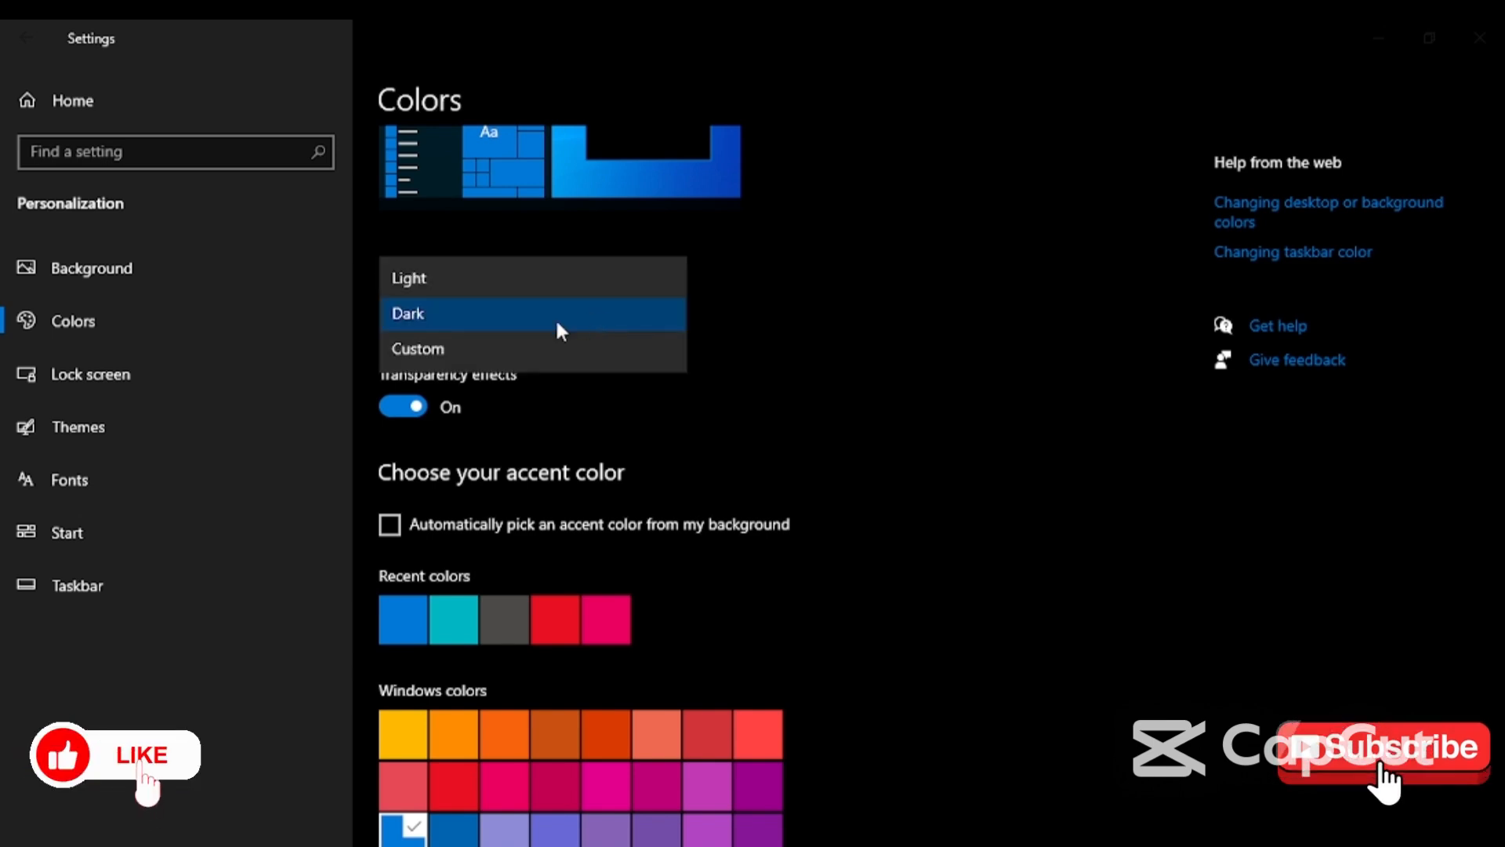
pyautogui.click(461, 345)
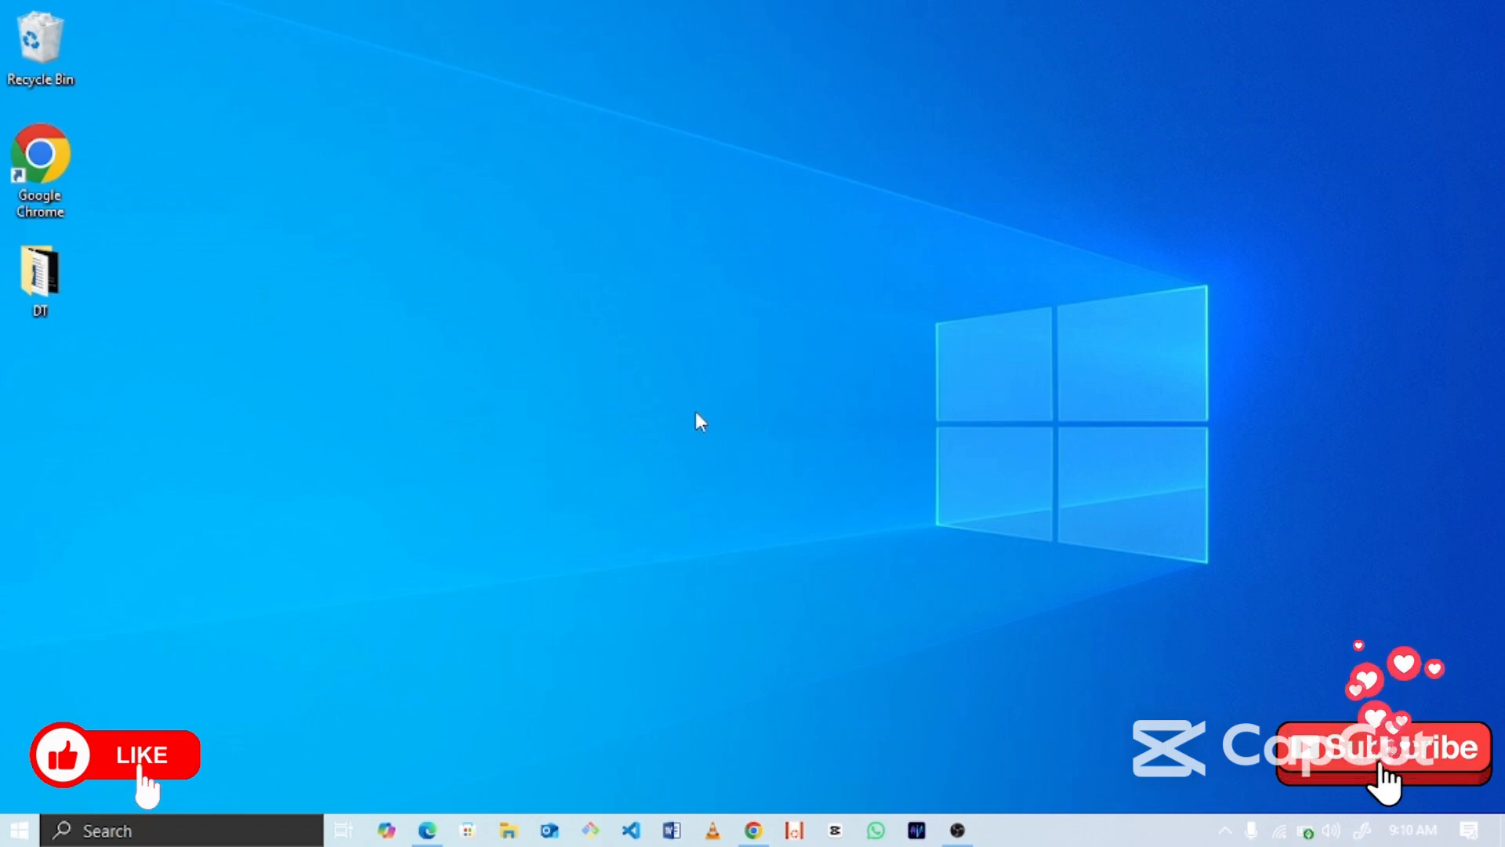
# - Open Settings > System > Display and expand the Scale and layout size dropdown
pyautogui.press('super+i')
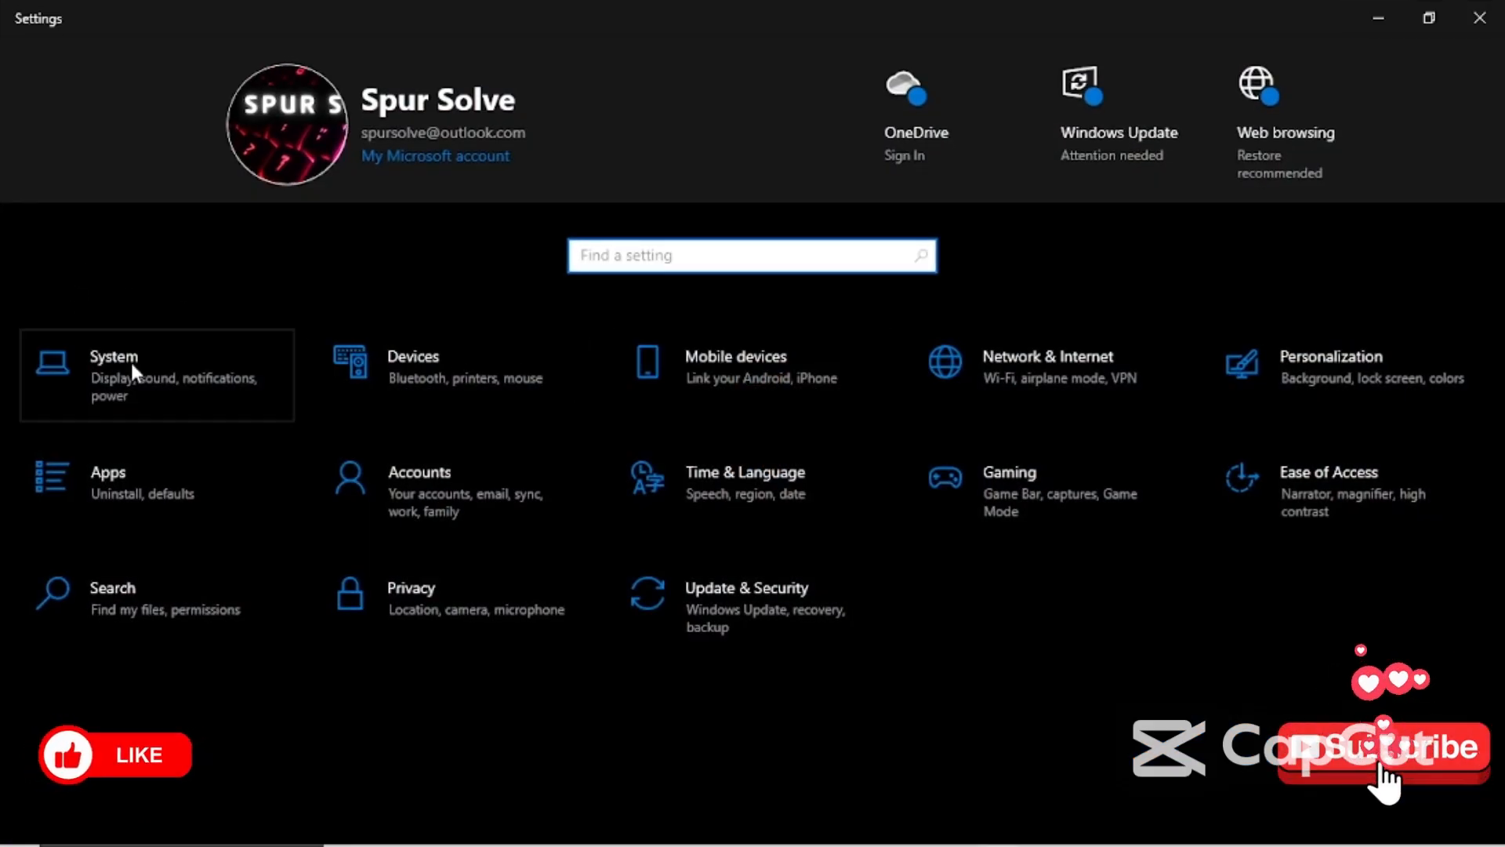
pyautogui.click(142, 369)
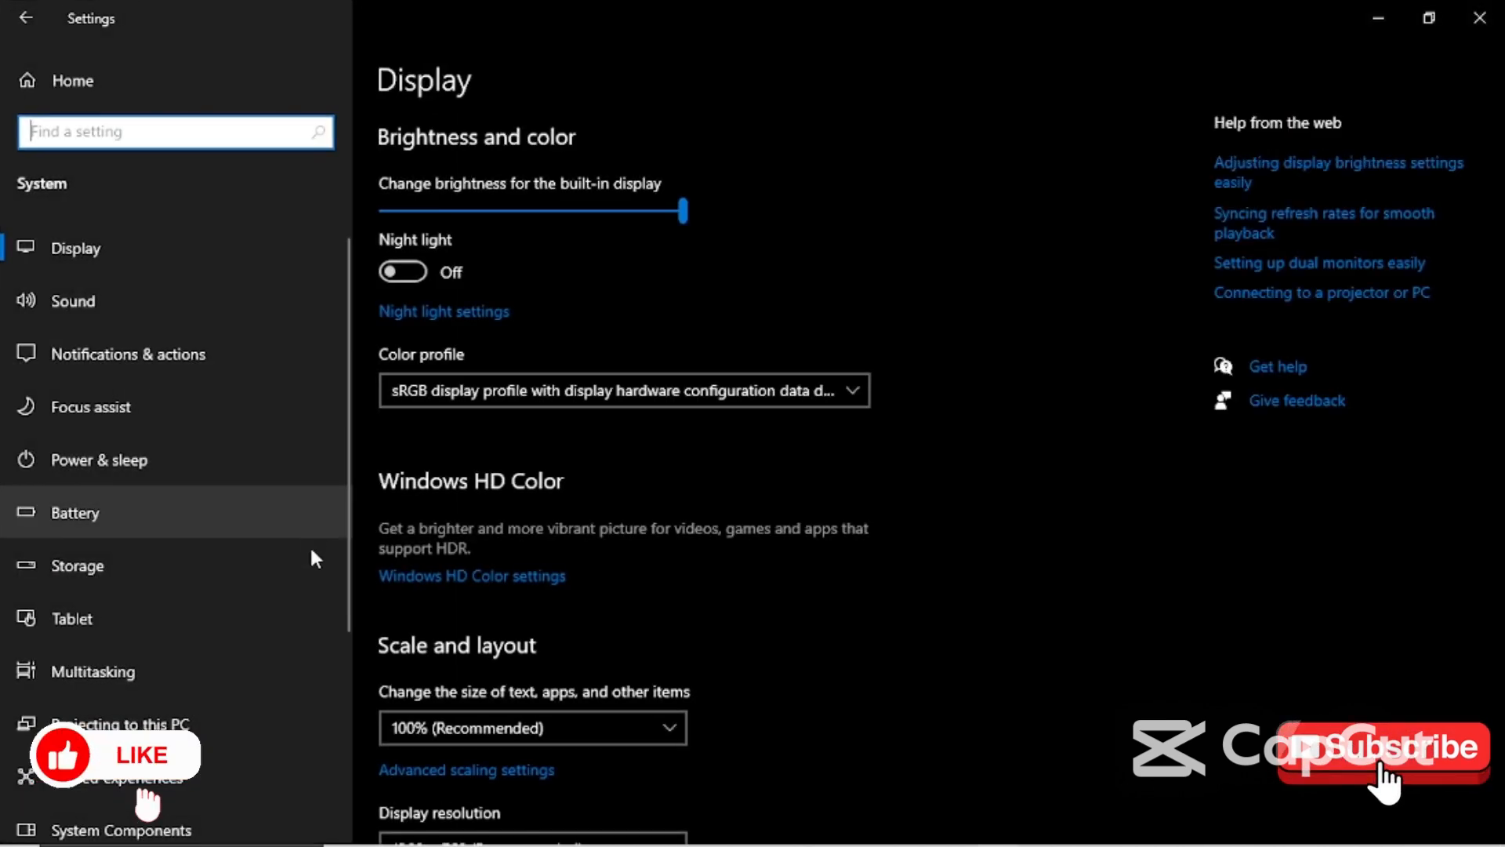
pyautogui.click(138, 257)
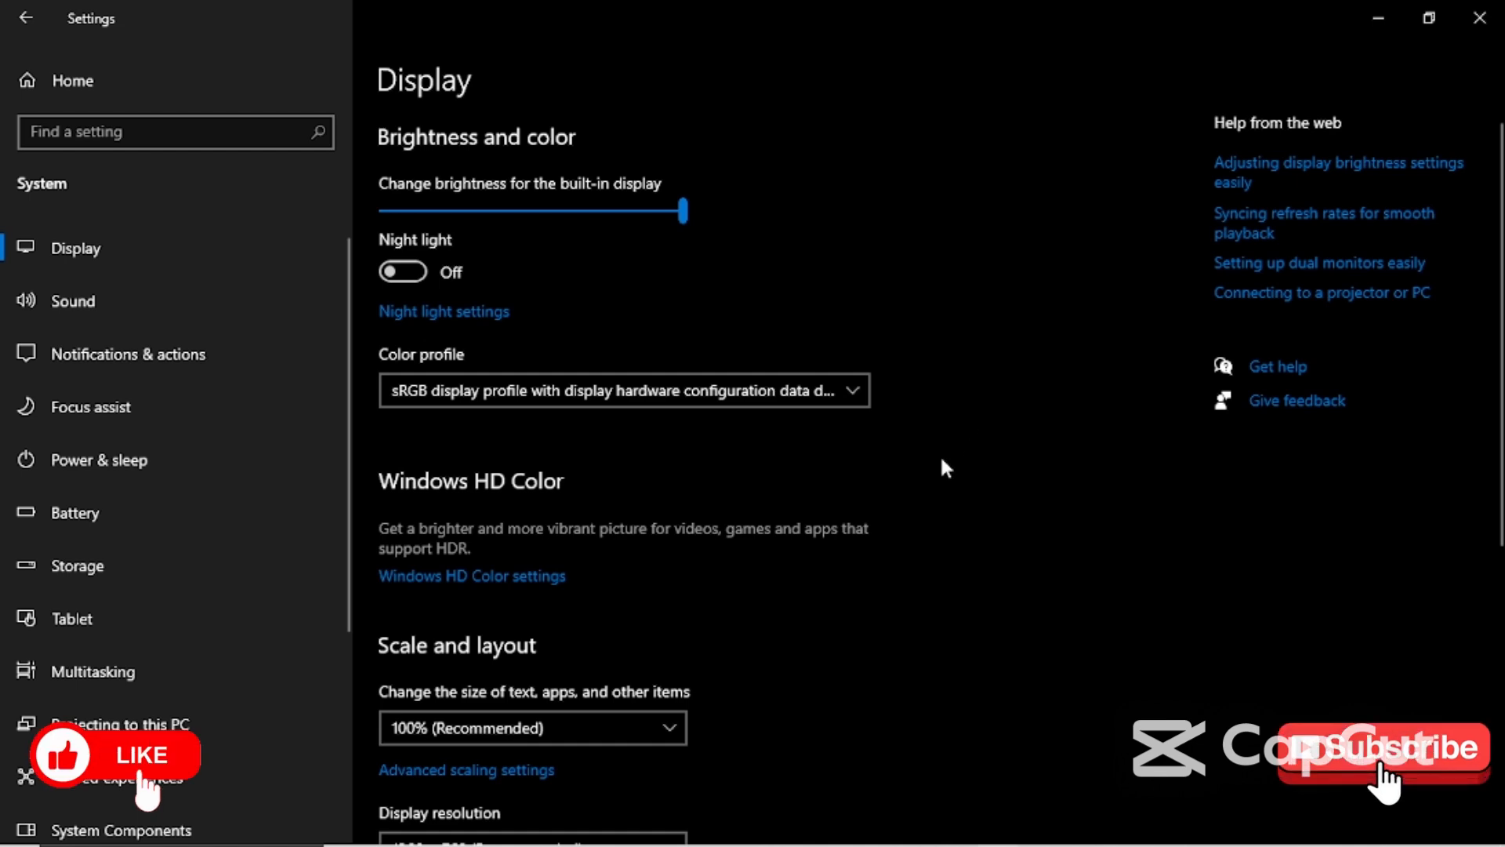
pyautogui.scroll(-5, 941, 461)
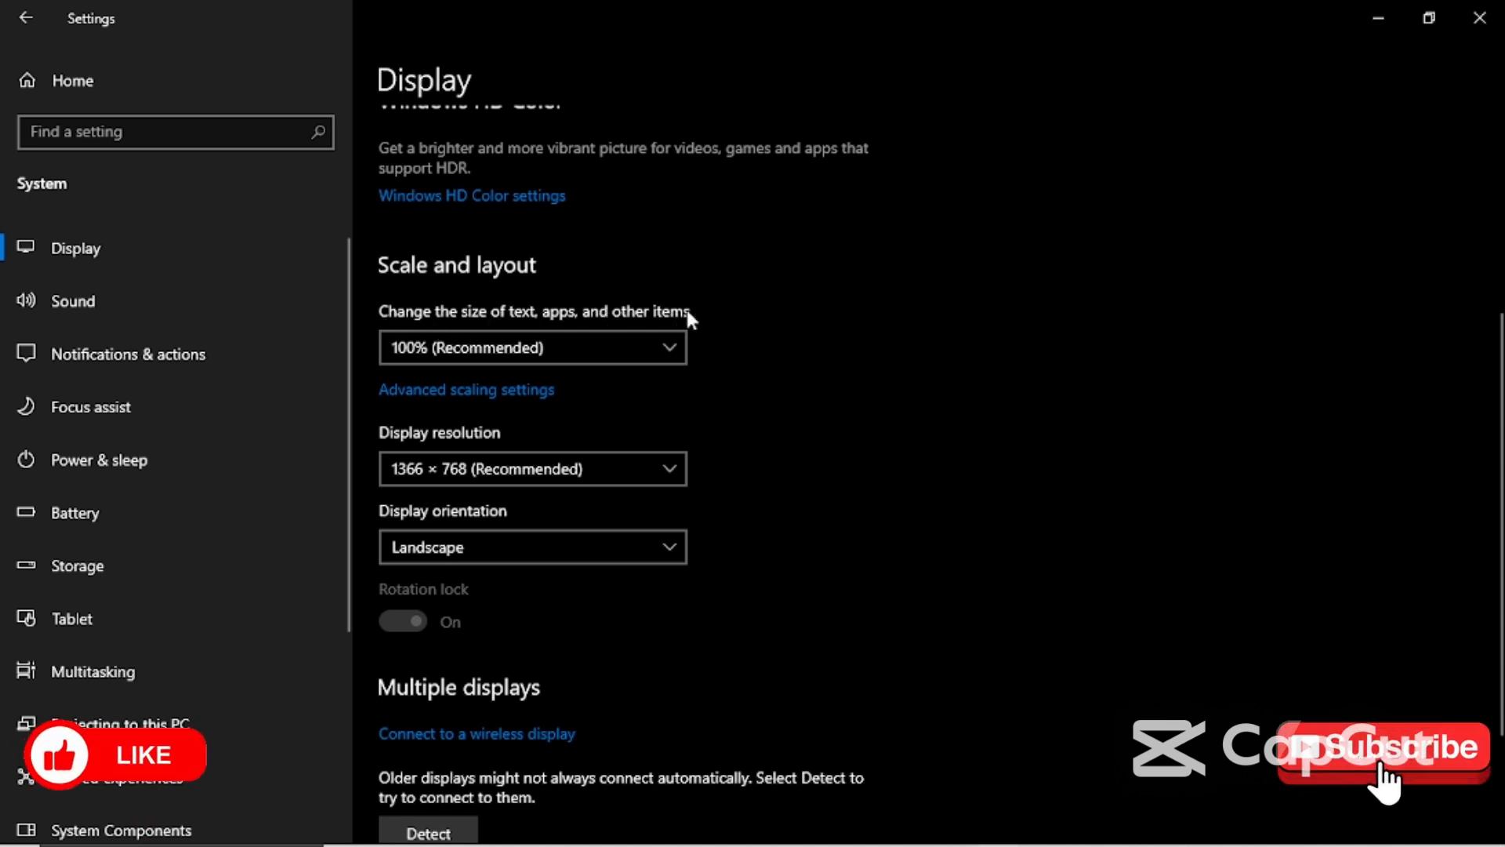
pyautogui.click(663, 351)
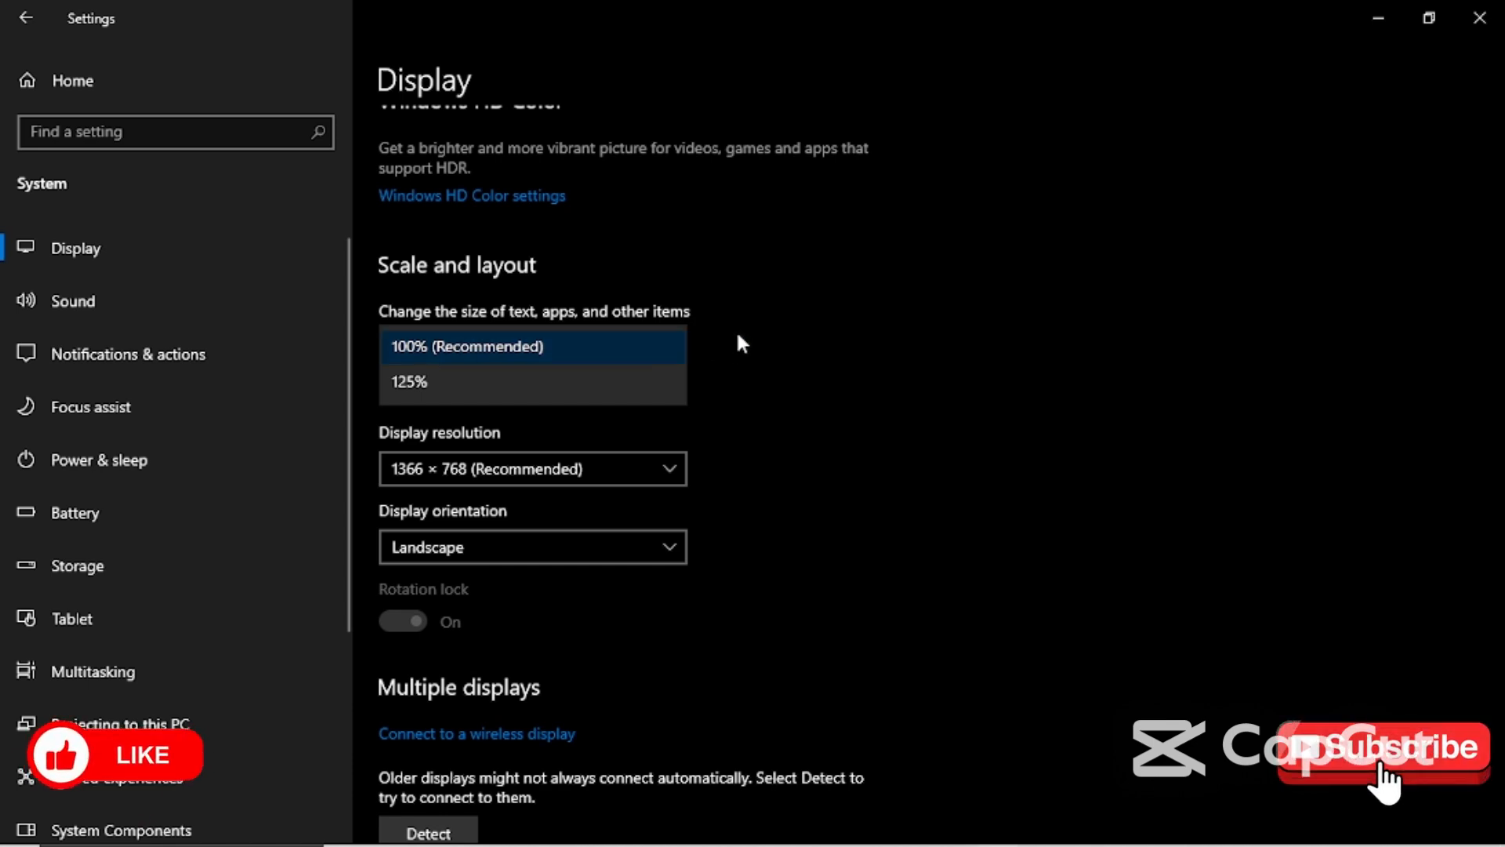
# - Apply 125% scaling, then reopen the scaling dropdown to revert to 100% (Recommended)
pyautogui.click(467, 376)
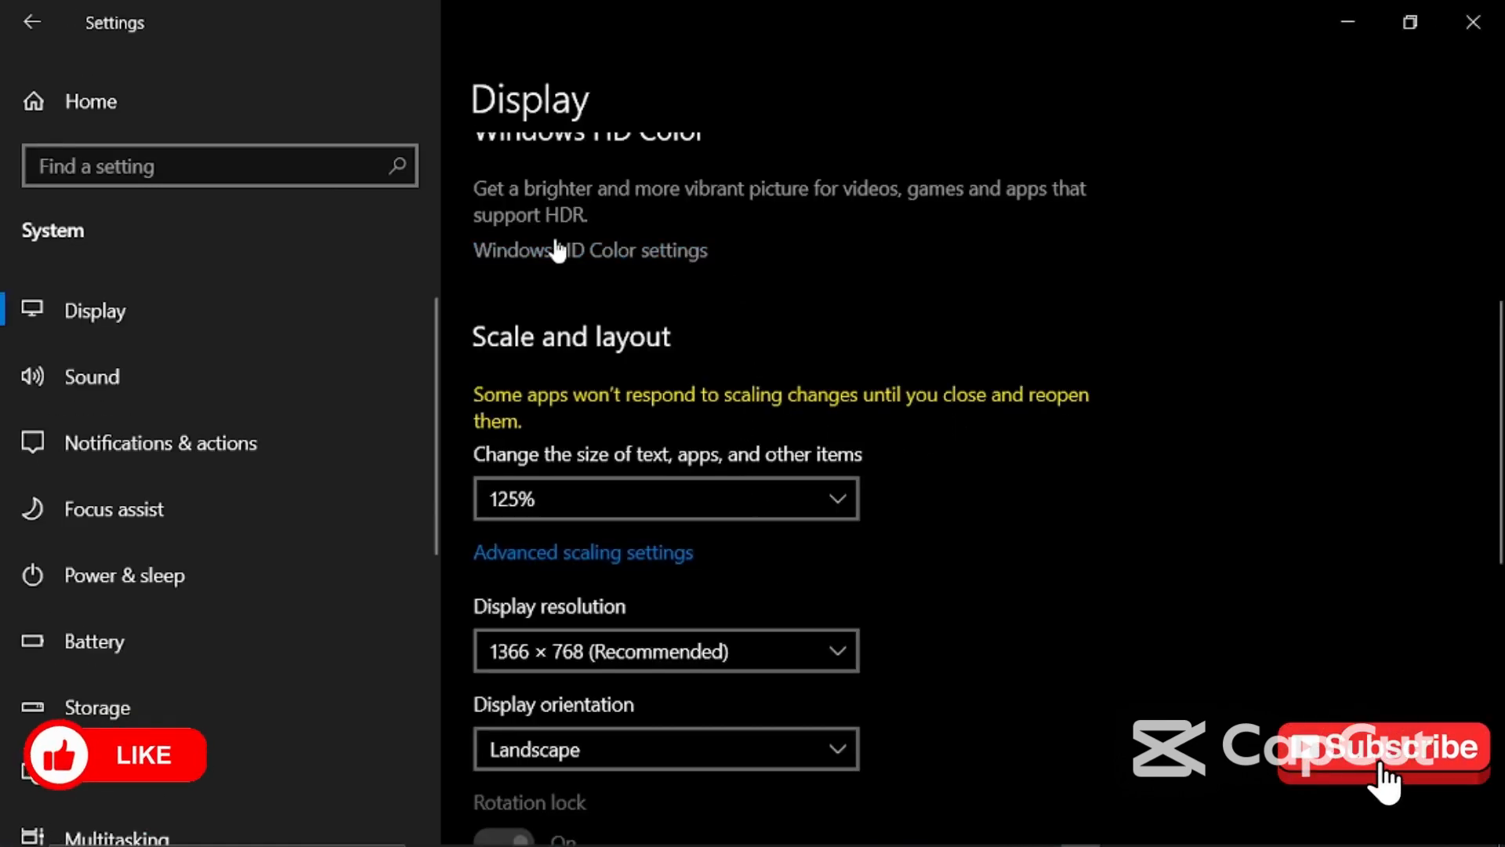
pyautogui.scroll(-5, 912, 604)
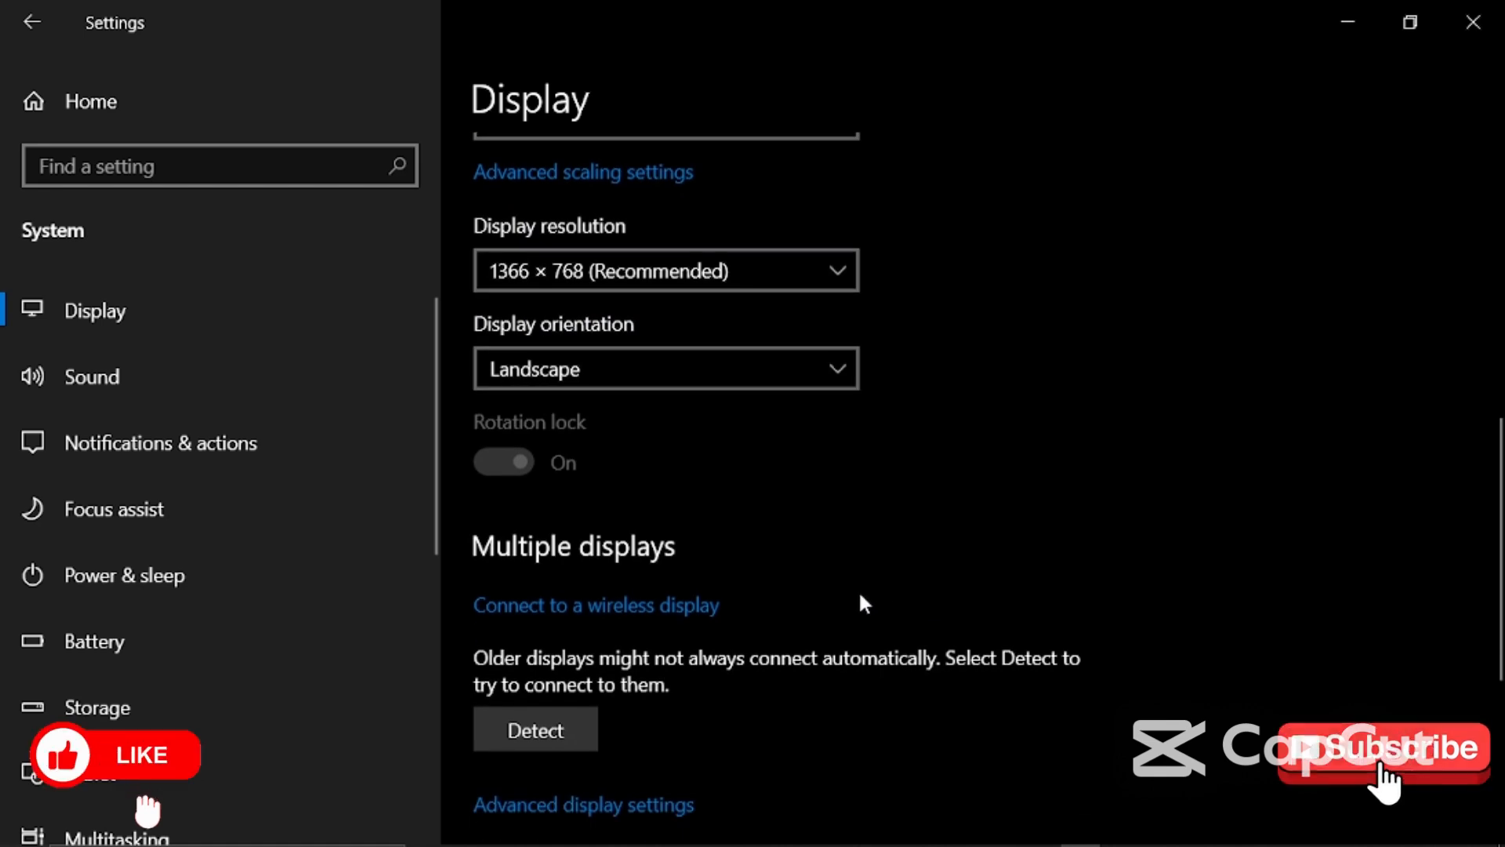
pyautogui.scroll(-4, 864, 604)
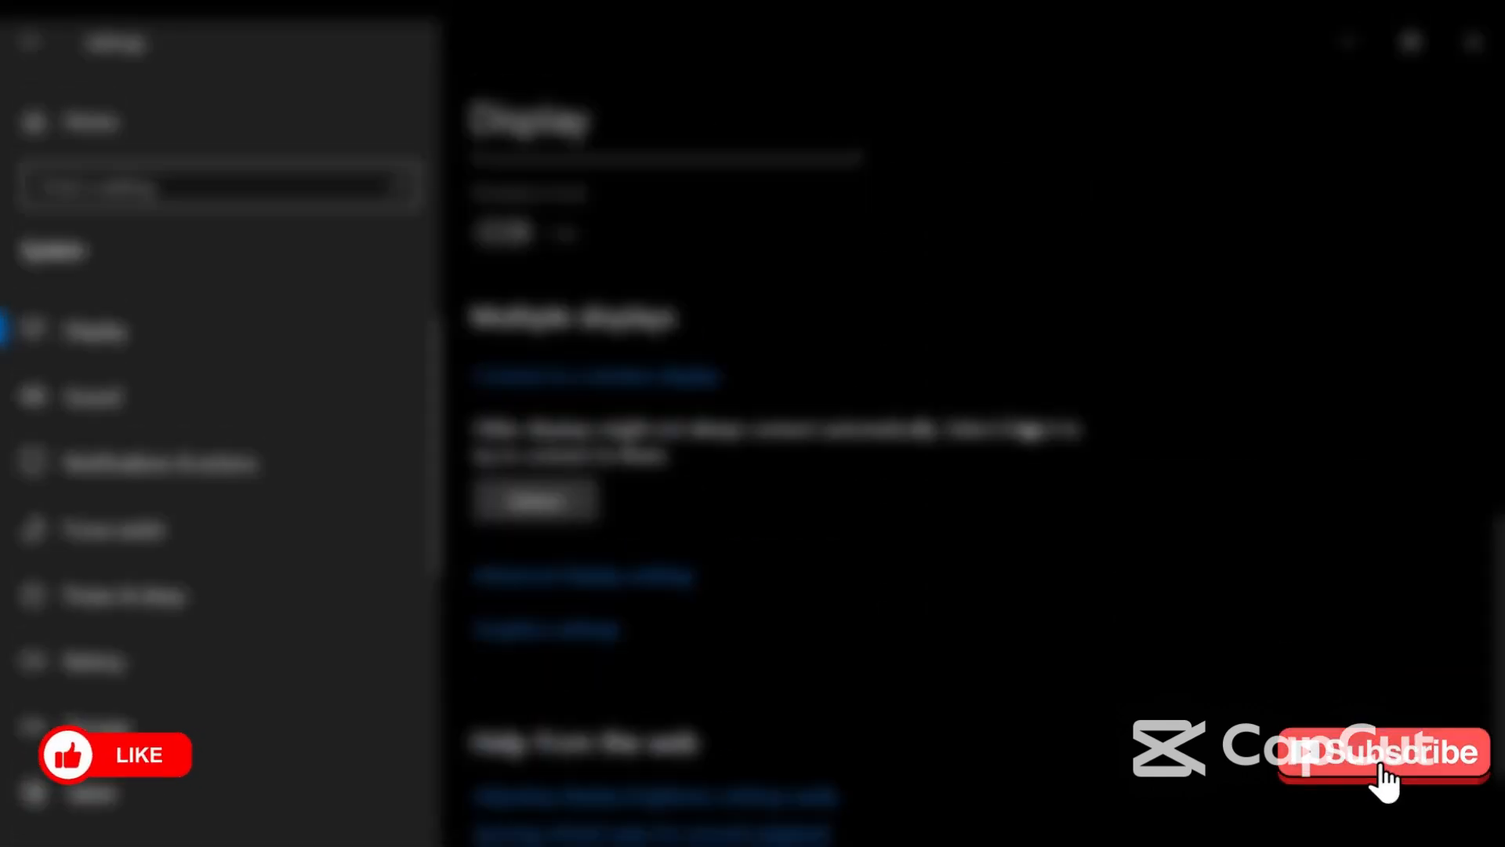
pyautogui.scroll(4, 961, 429)
pyautogui.click(842, 288)
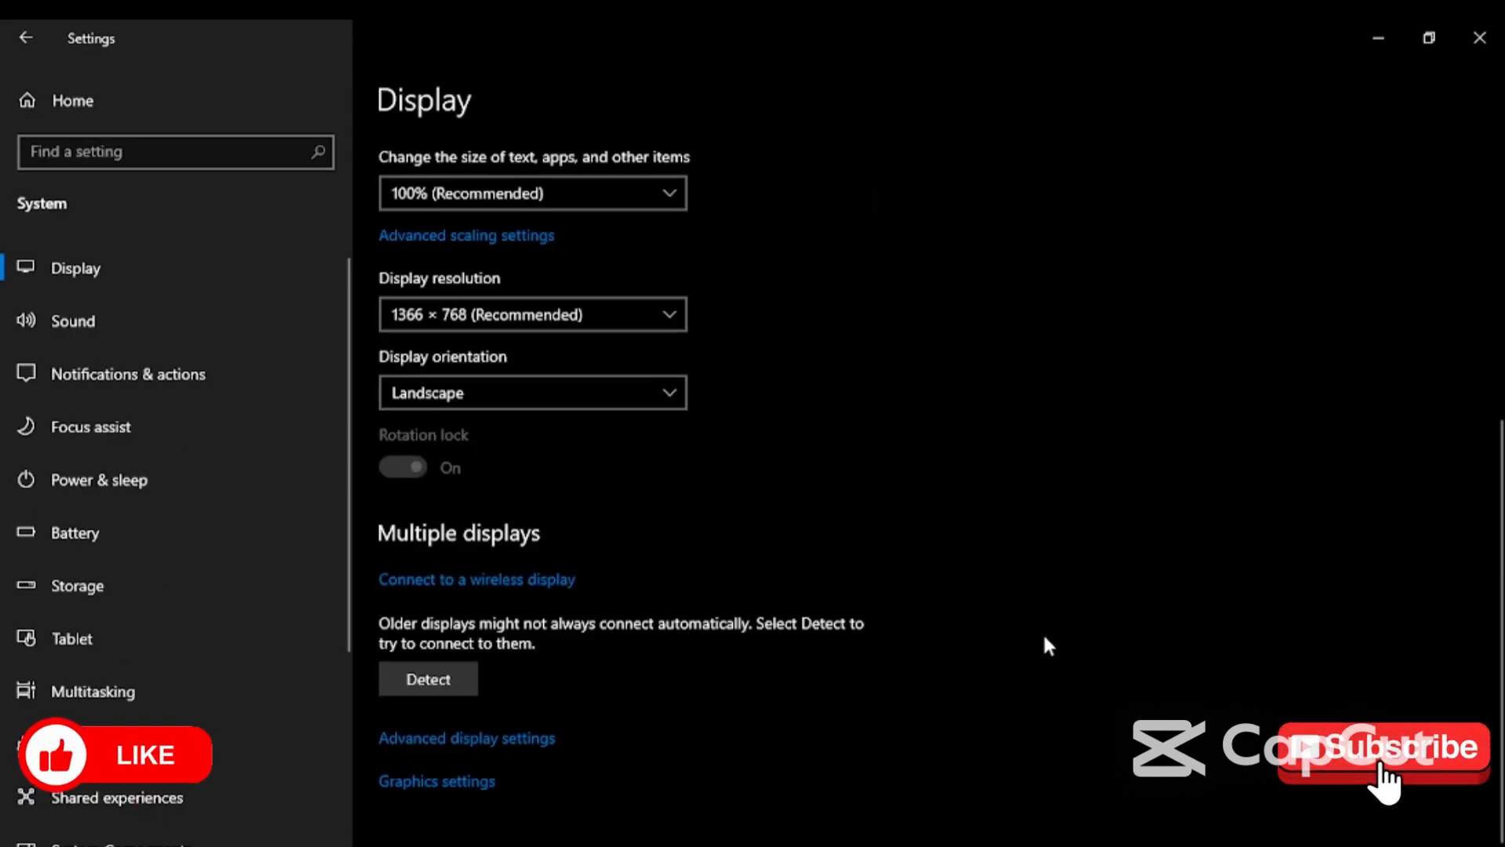
# - Scroll up and down through the Display page options to review them
pyautogui.scroll(5, 796, 331)
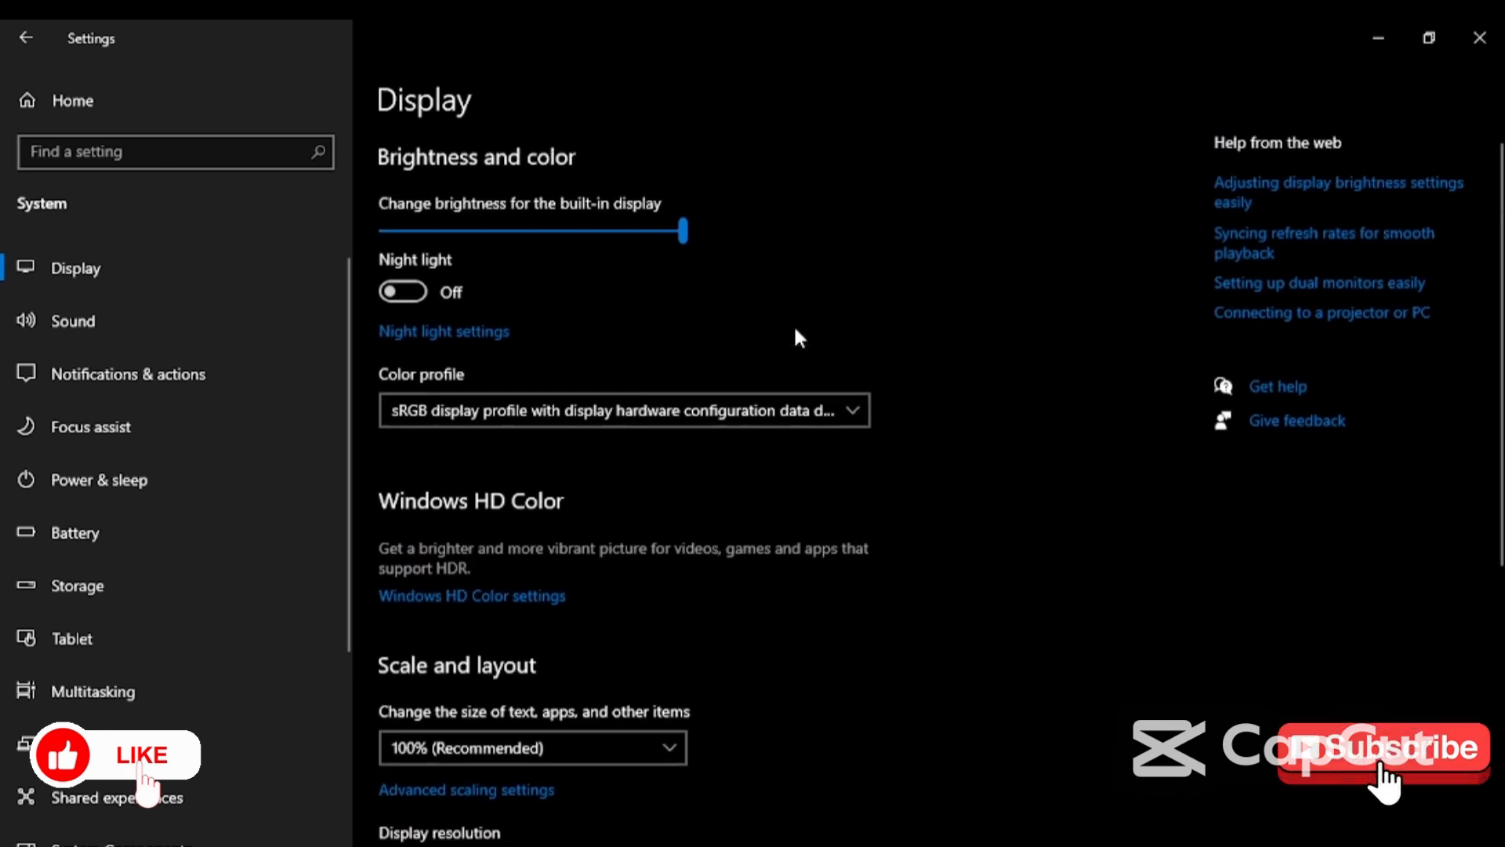
pyautogui.scroll(-3, 797, 337)
pyautogui.scroll(1, 798, 337)
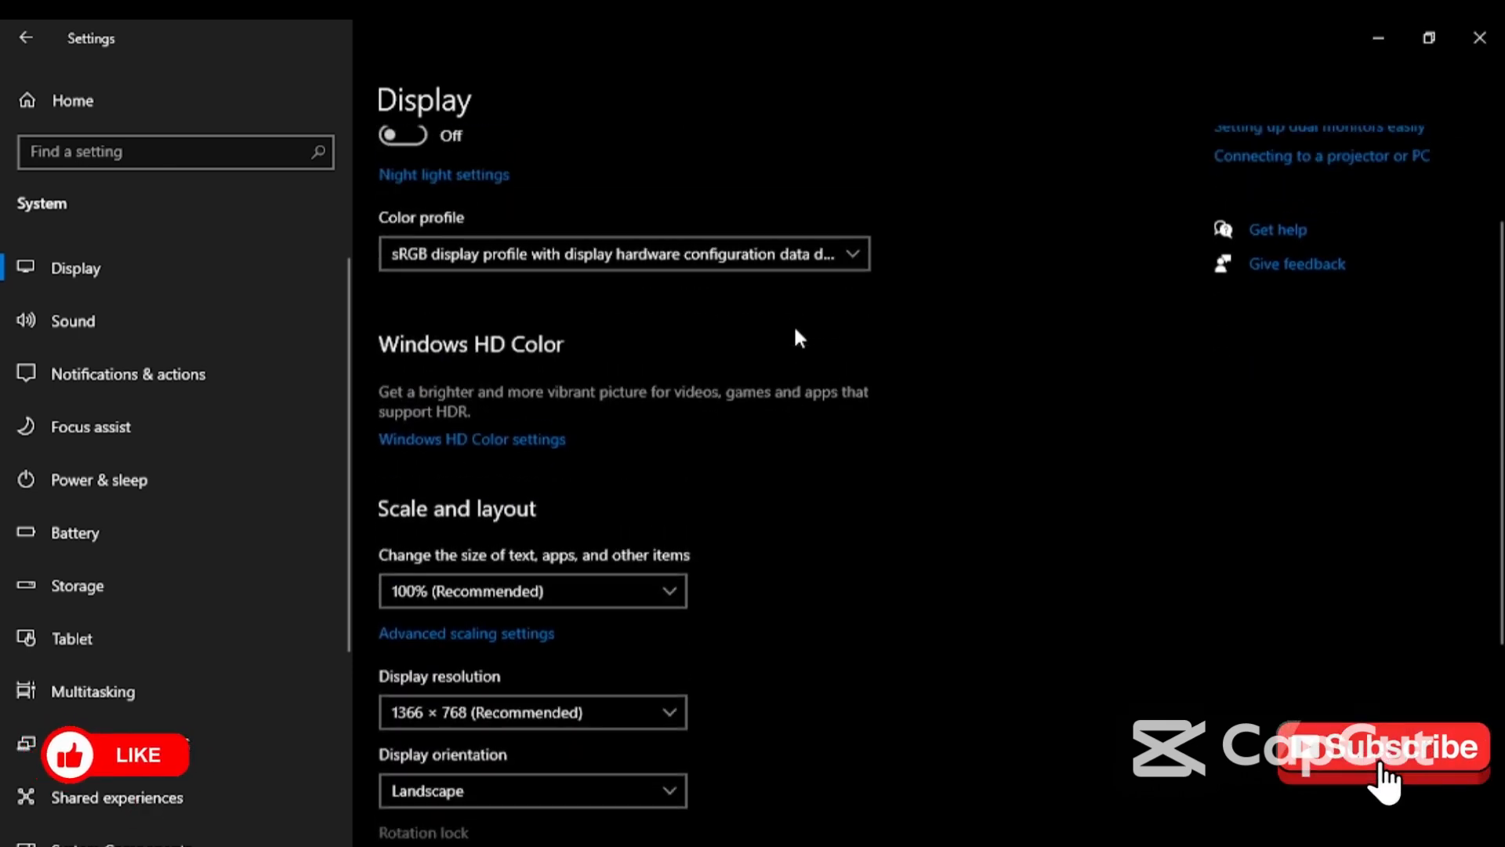
pyautogui.scroll(-5, 796, 337)
pyautogui.scroll(4, 795, 337)
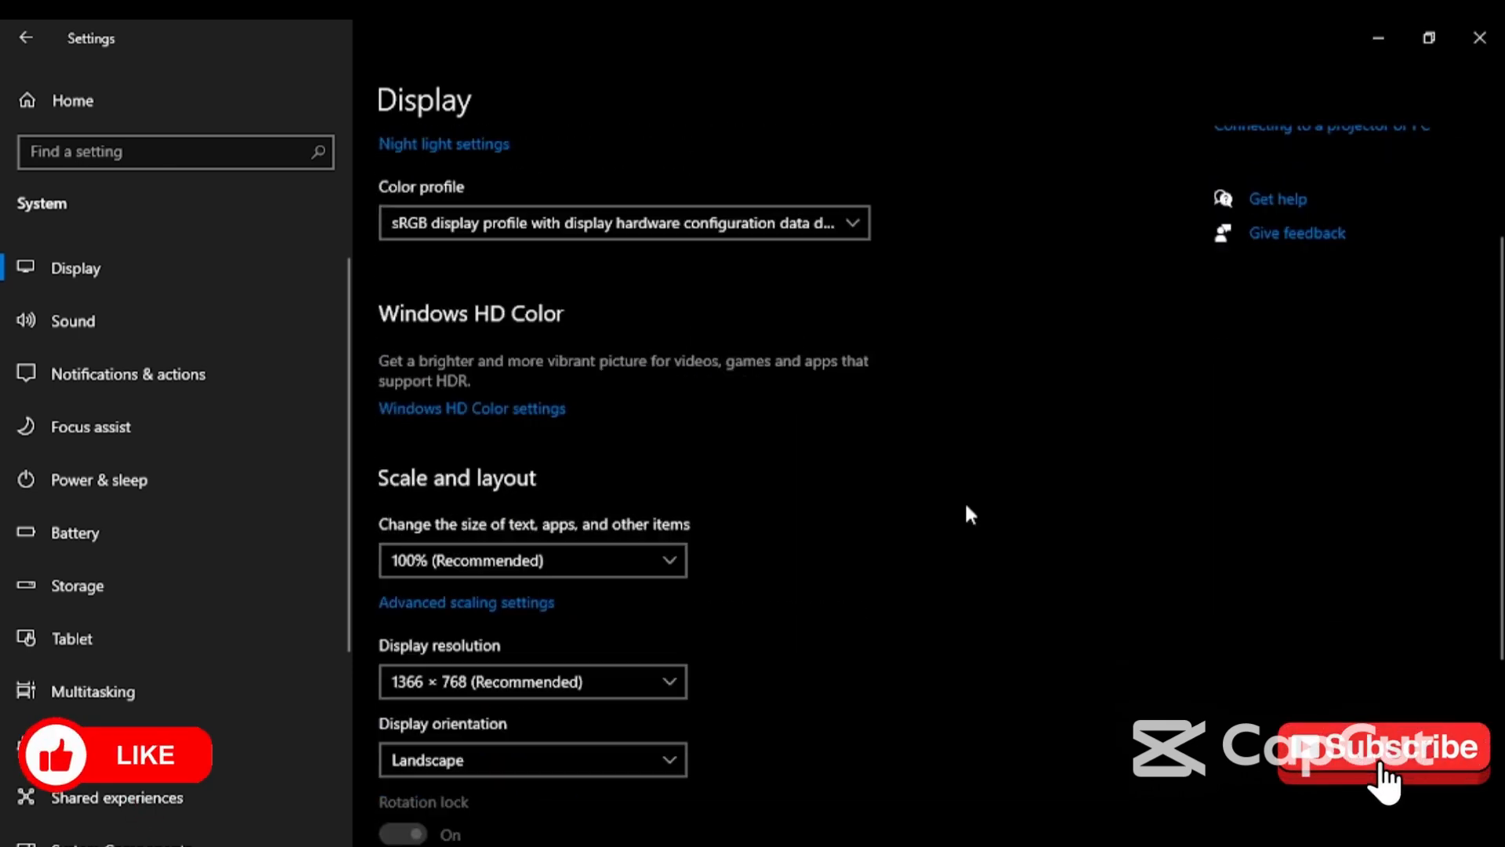
pyautogui.scroll(3, 966, 508)
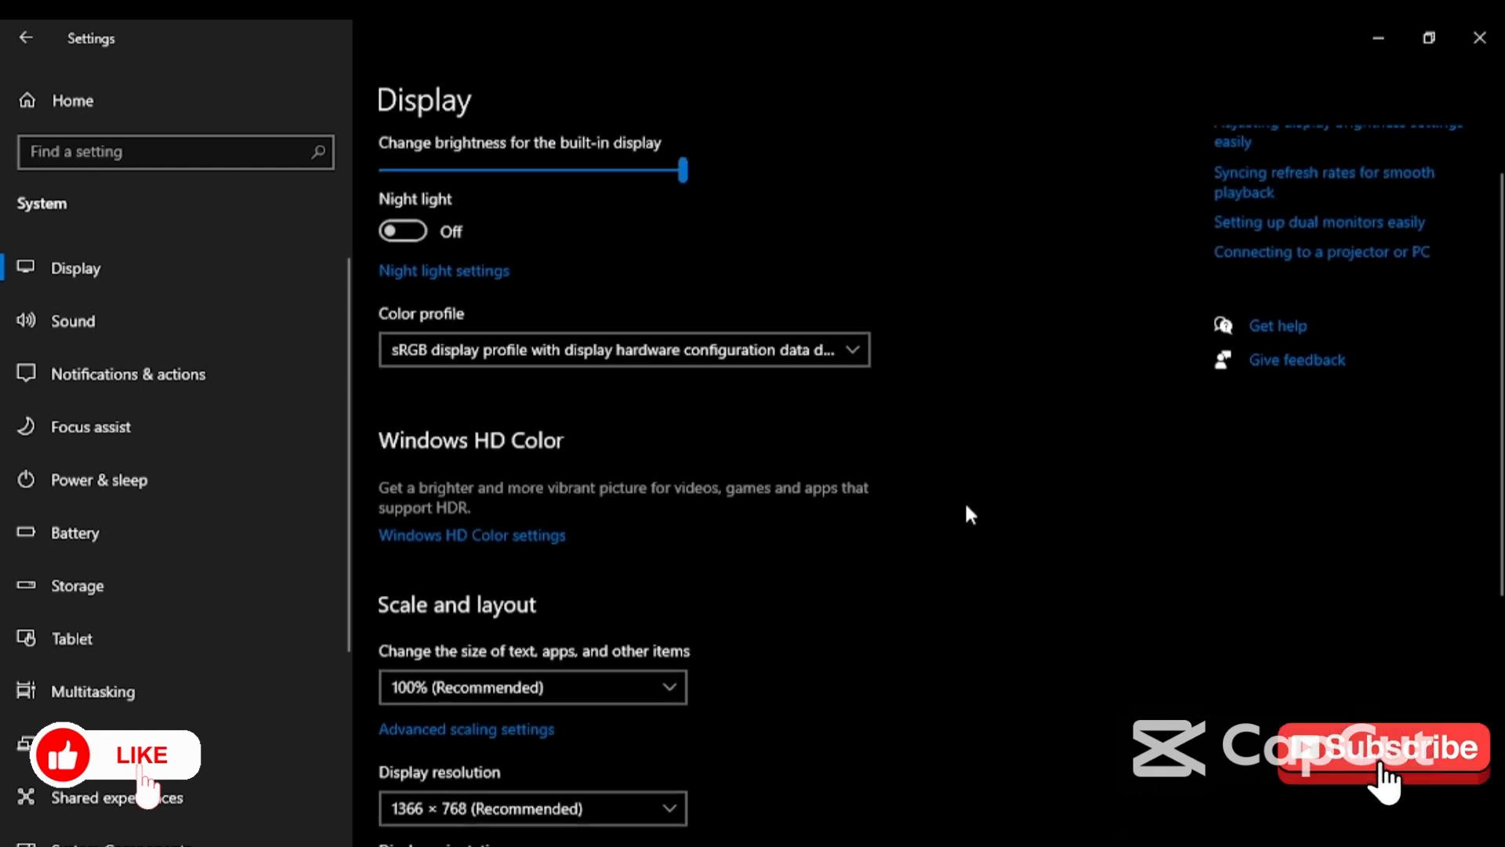
pyautogui.scroll(-2, 966, 508)
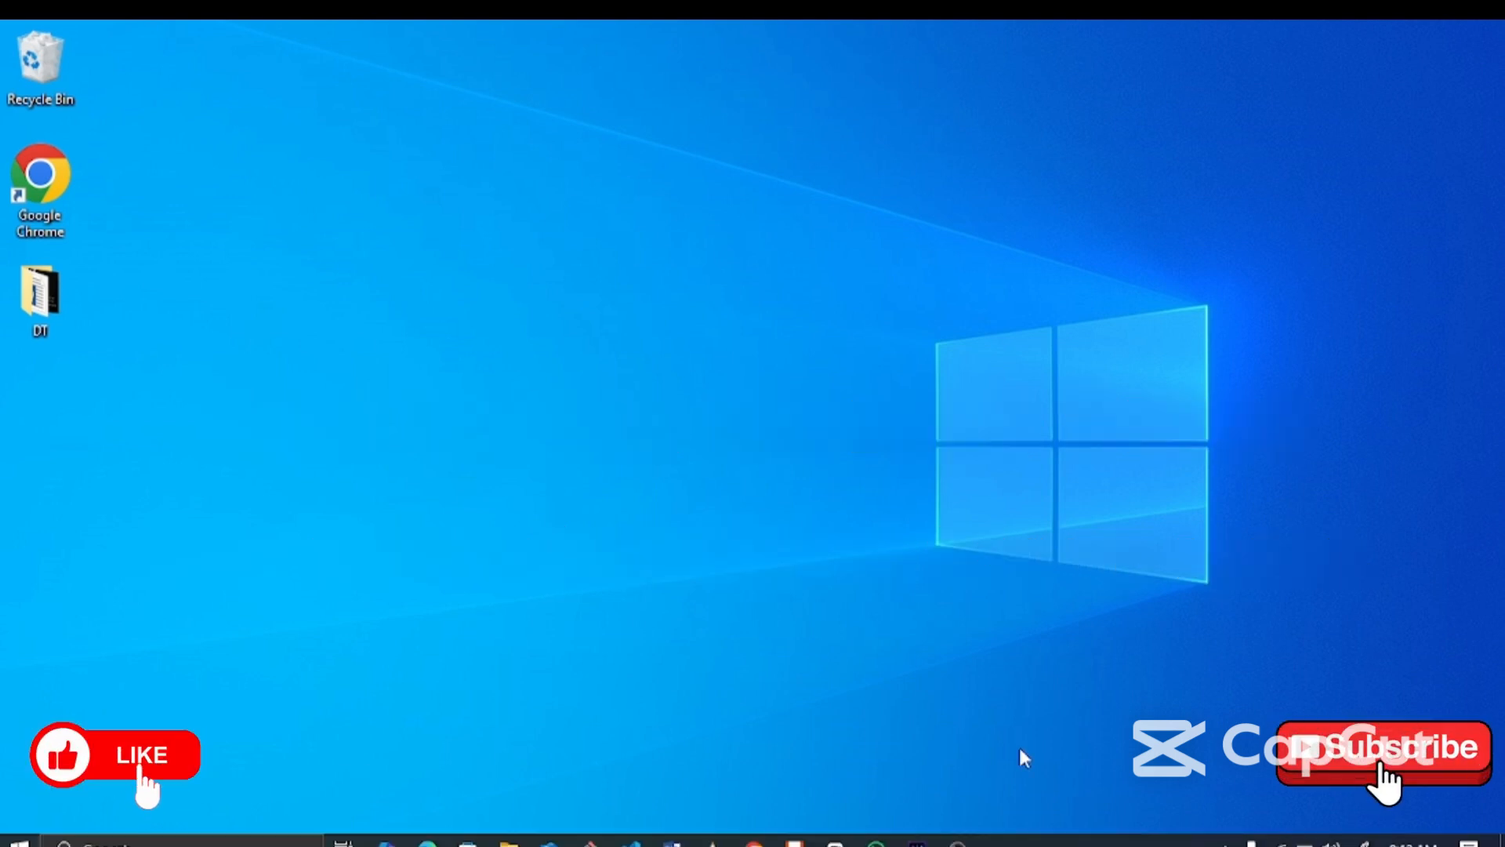
# - Open Settings > System > Storage and select 'Configure Storage Sense or run it now'
pyautogui.press('super+i')
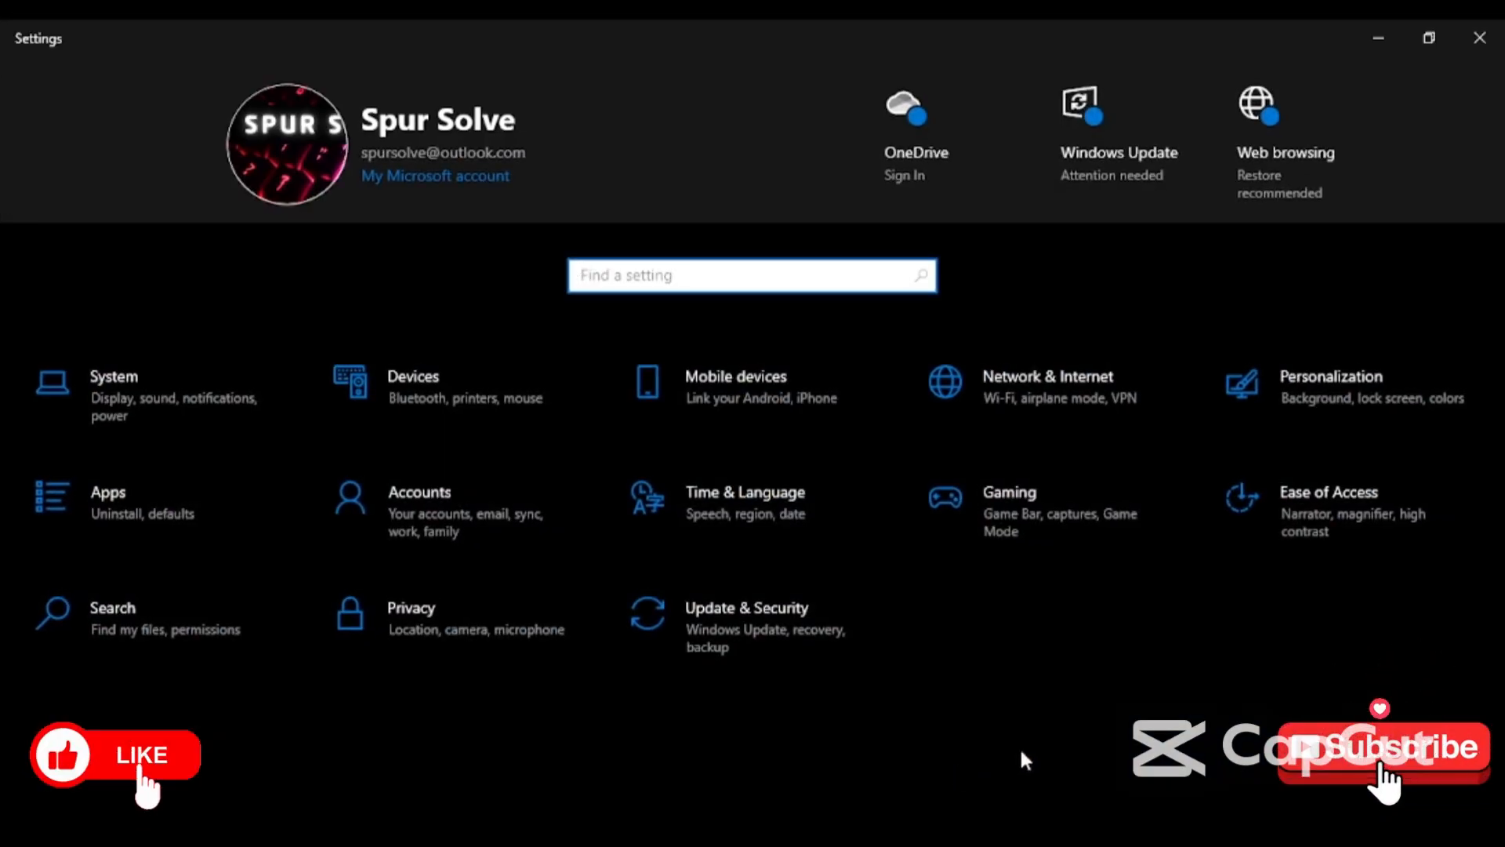
pyautogui.click(188, 426)
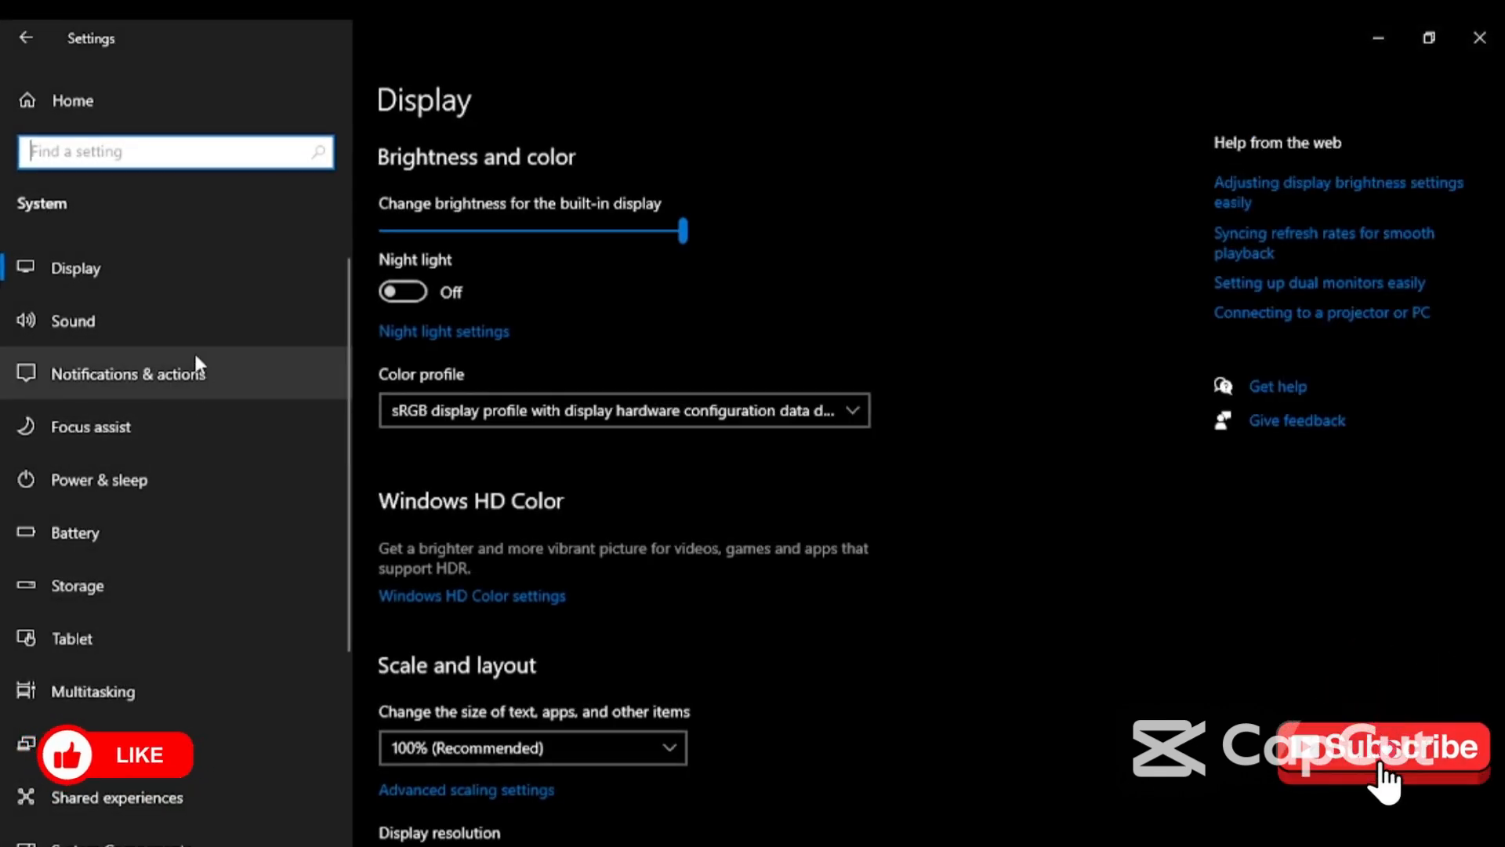
pyautogui.click(143, 600)
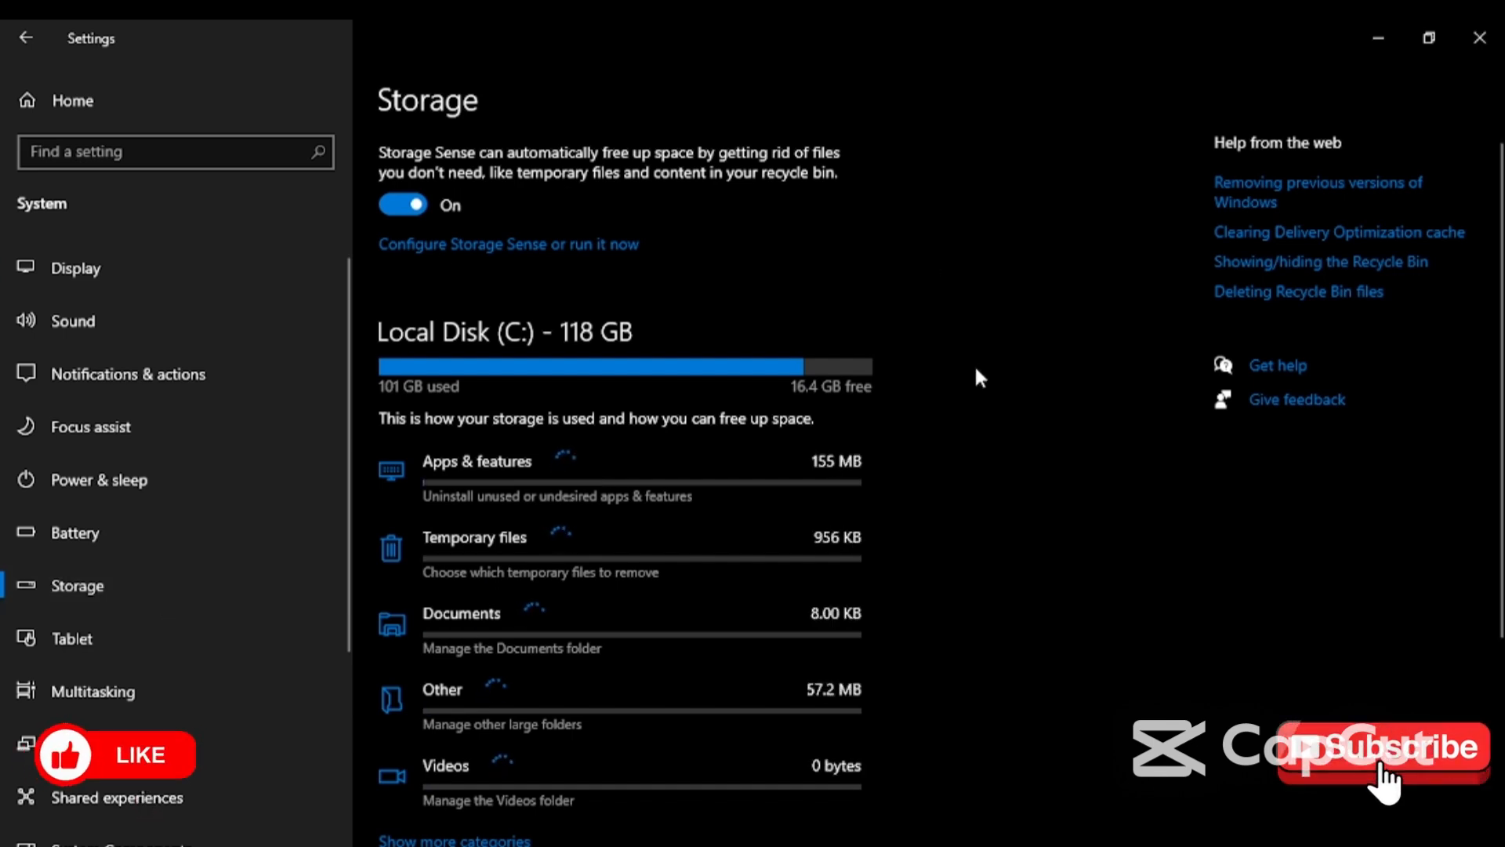
pyautogui.scroll(-3, 984, 376)
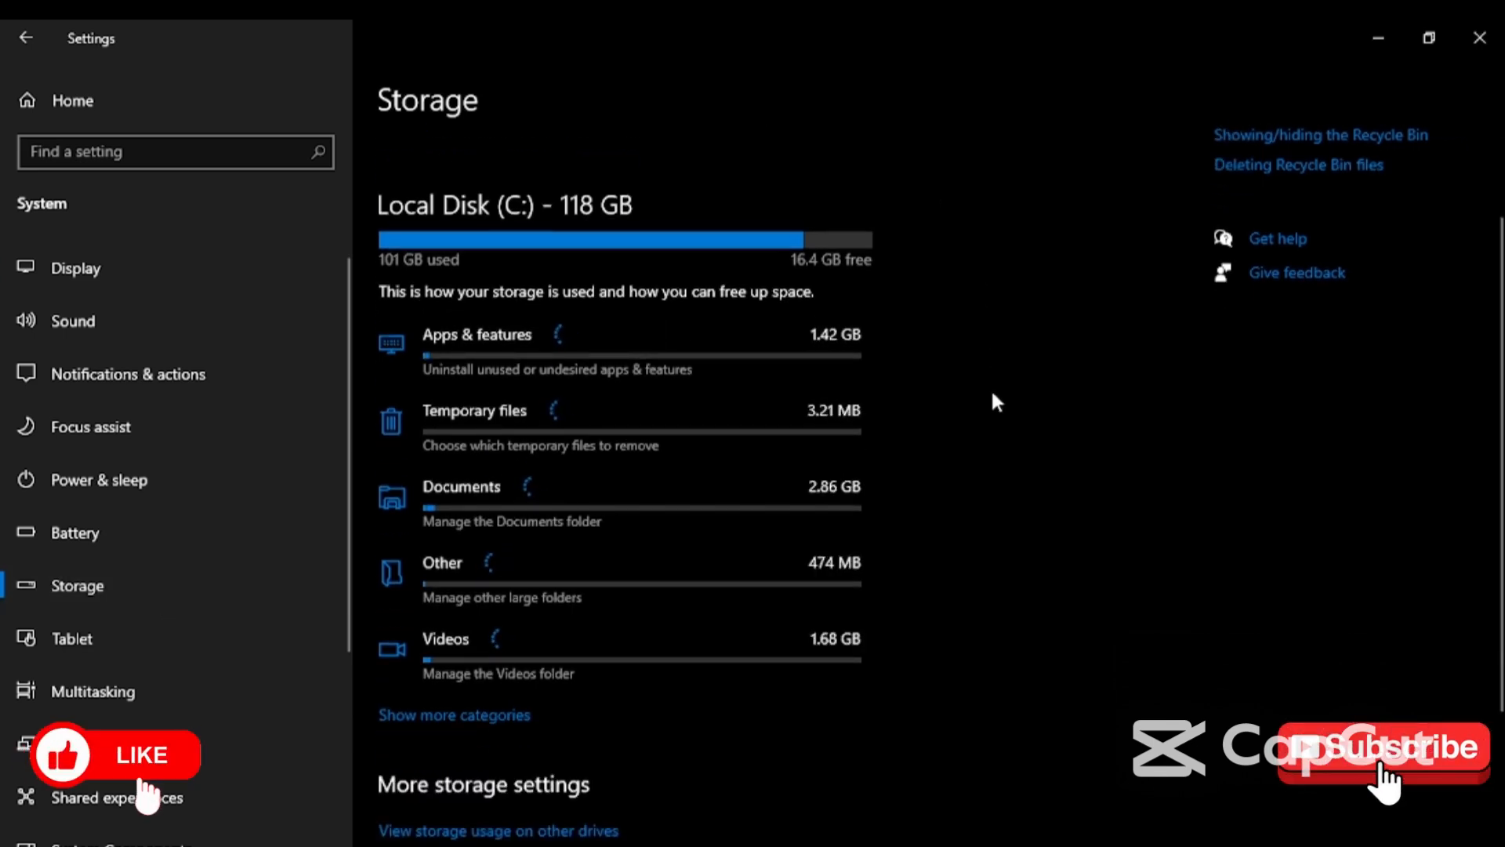
pyautogui.scroll(3, 994, 394)
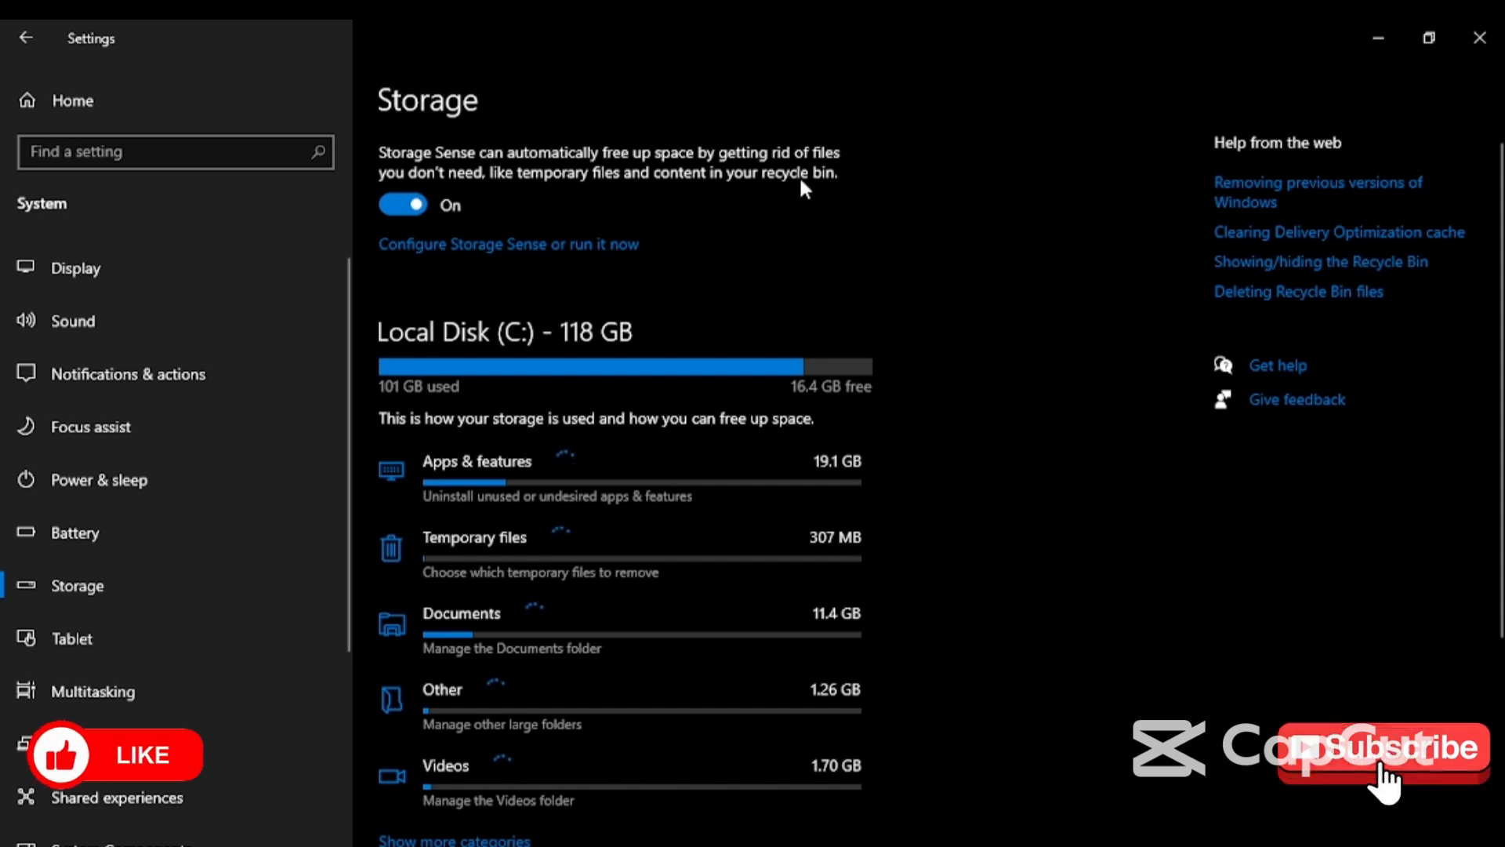
pyautogui.click(411, 209)
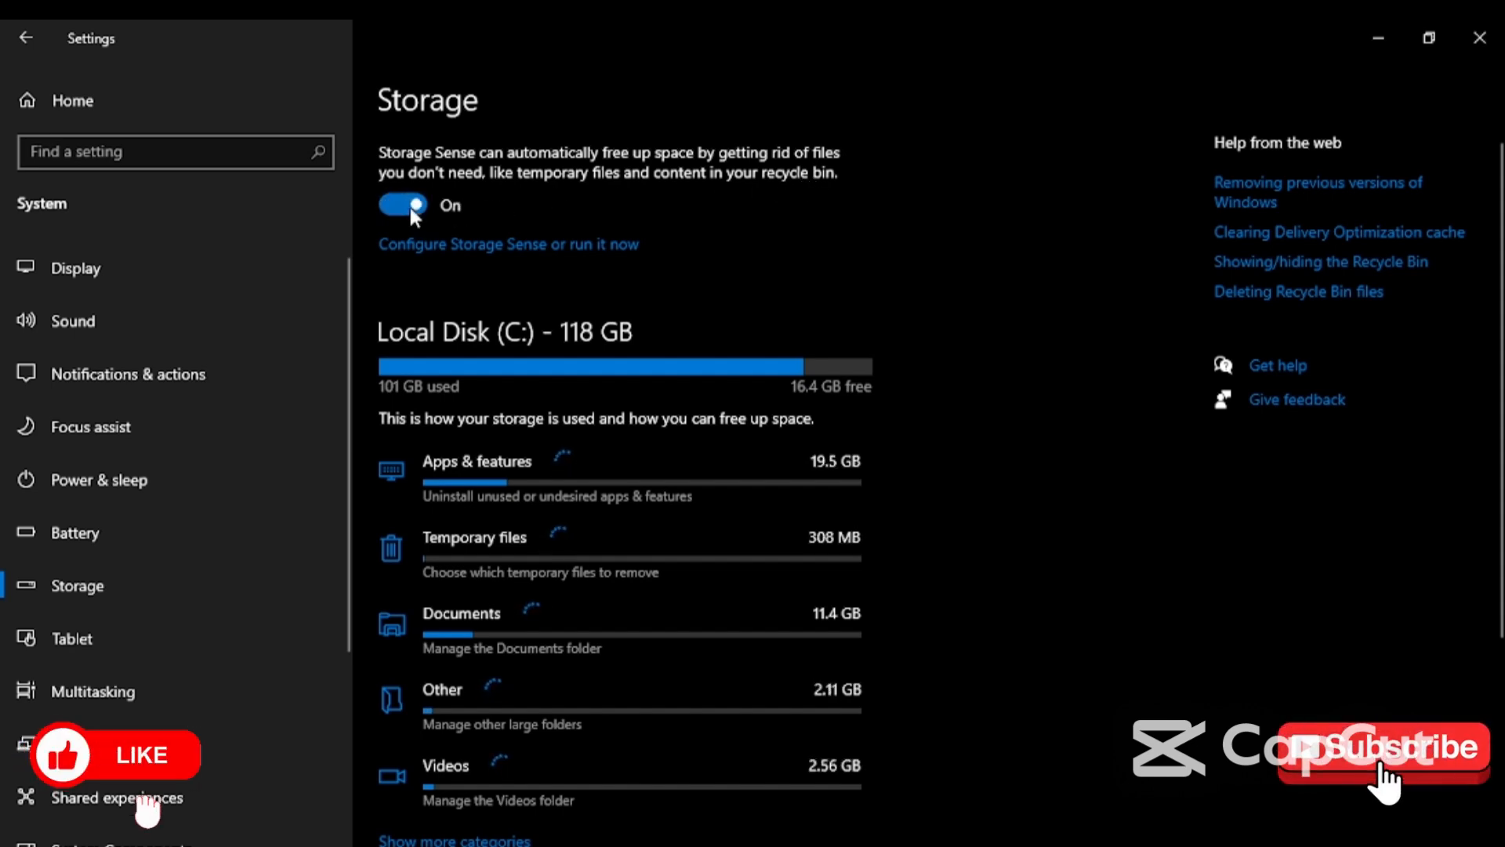
# - Set Run Storage Sense to Every day, after briefly picking monthly
pyautogui.click(457, 244)
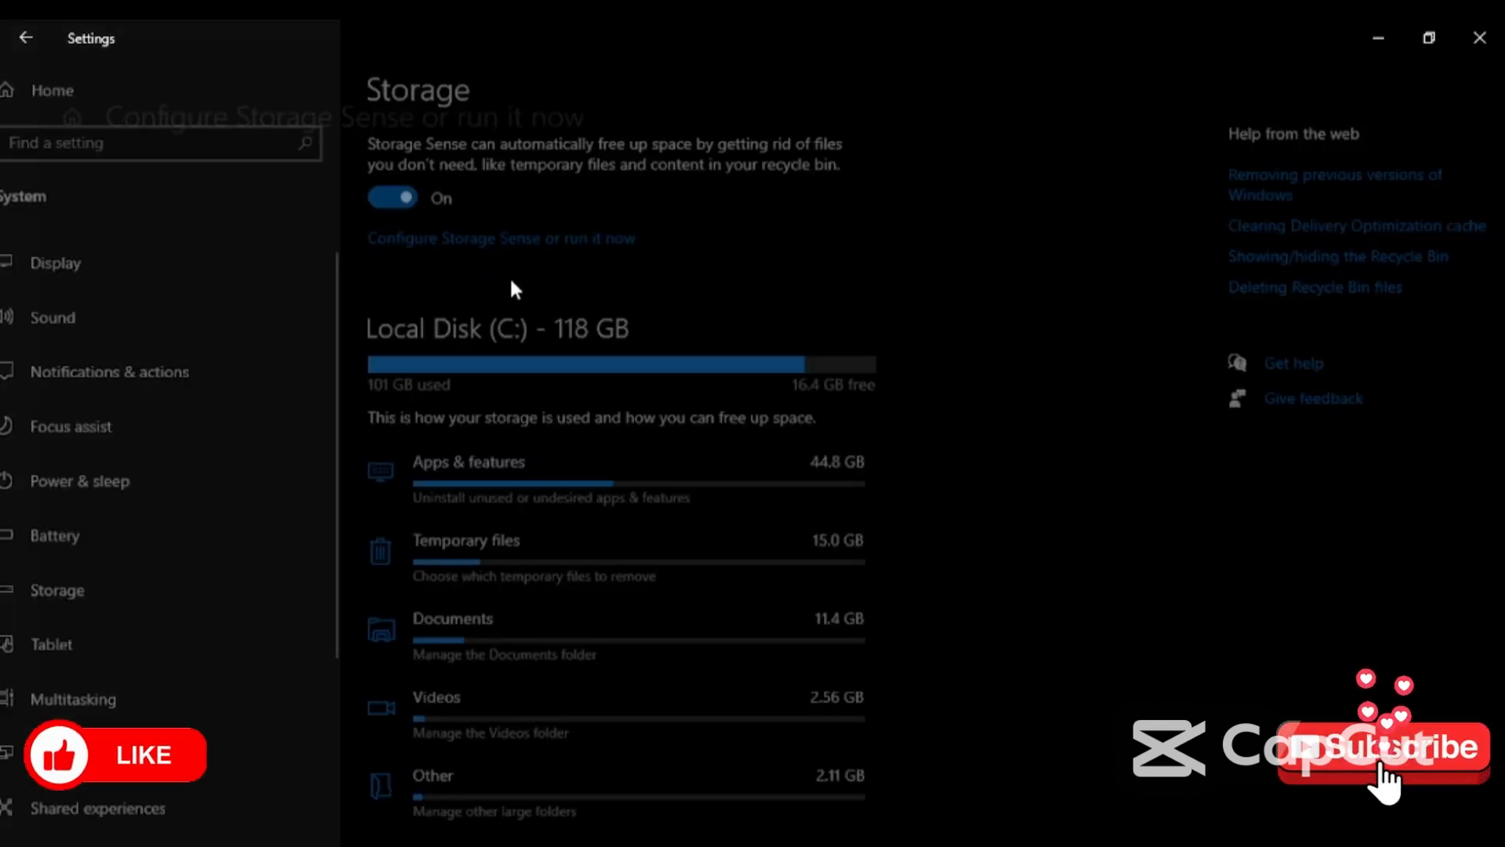
pyautogui.click(309, 359)
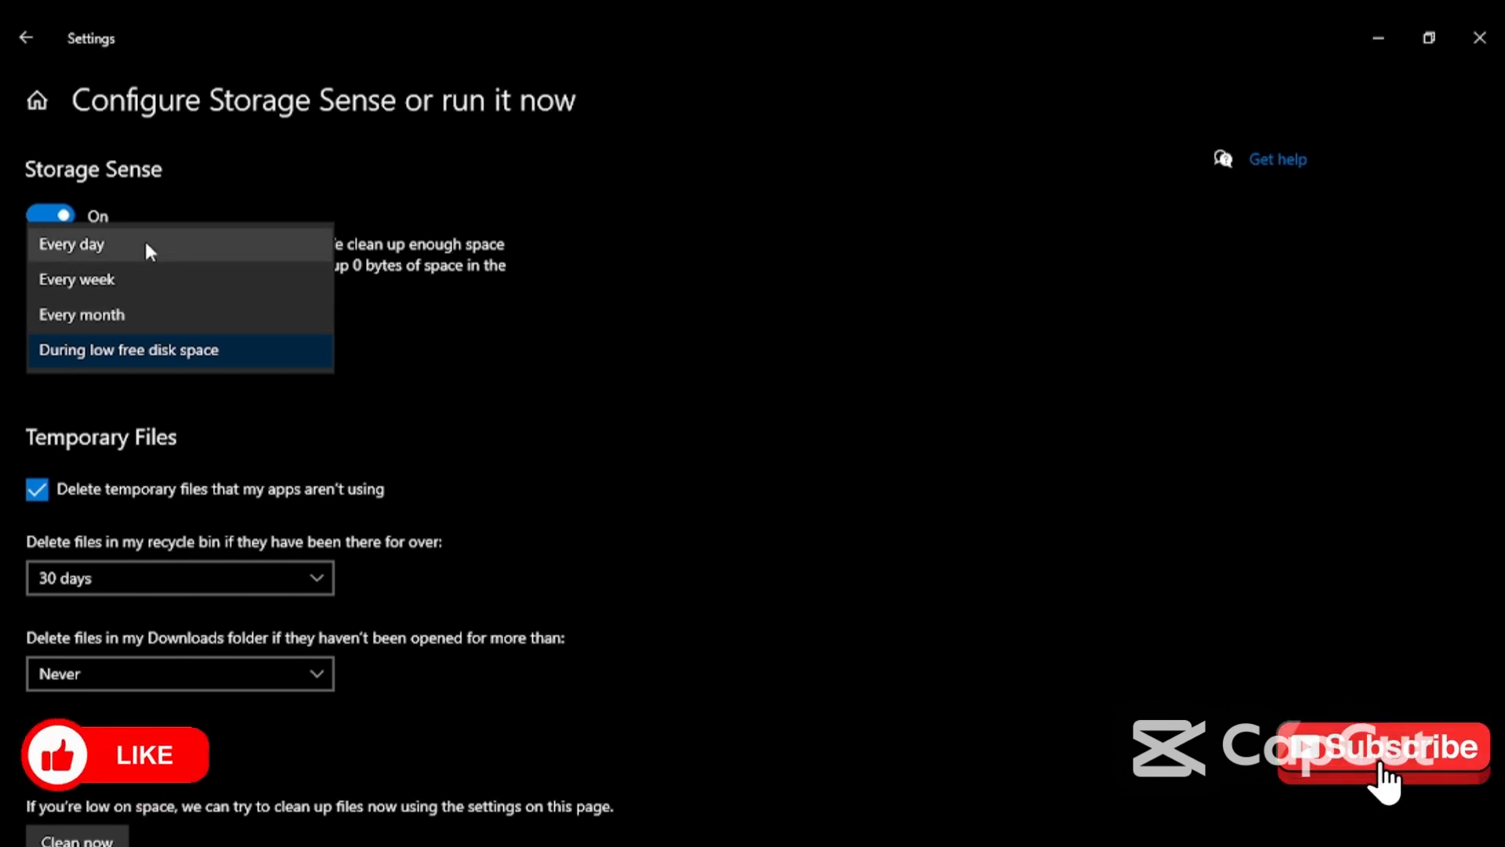
pyautogui.click(138, 312)
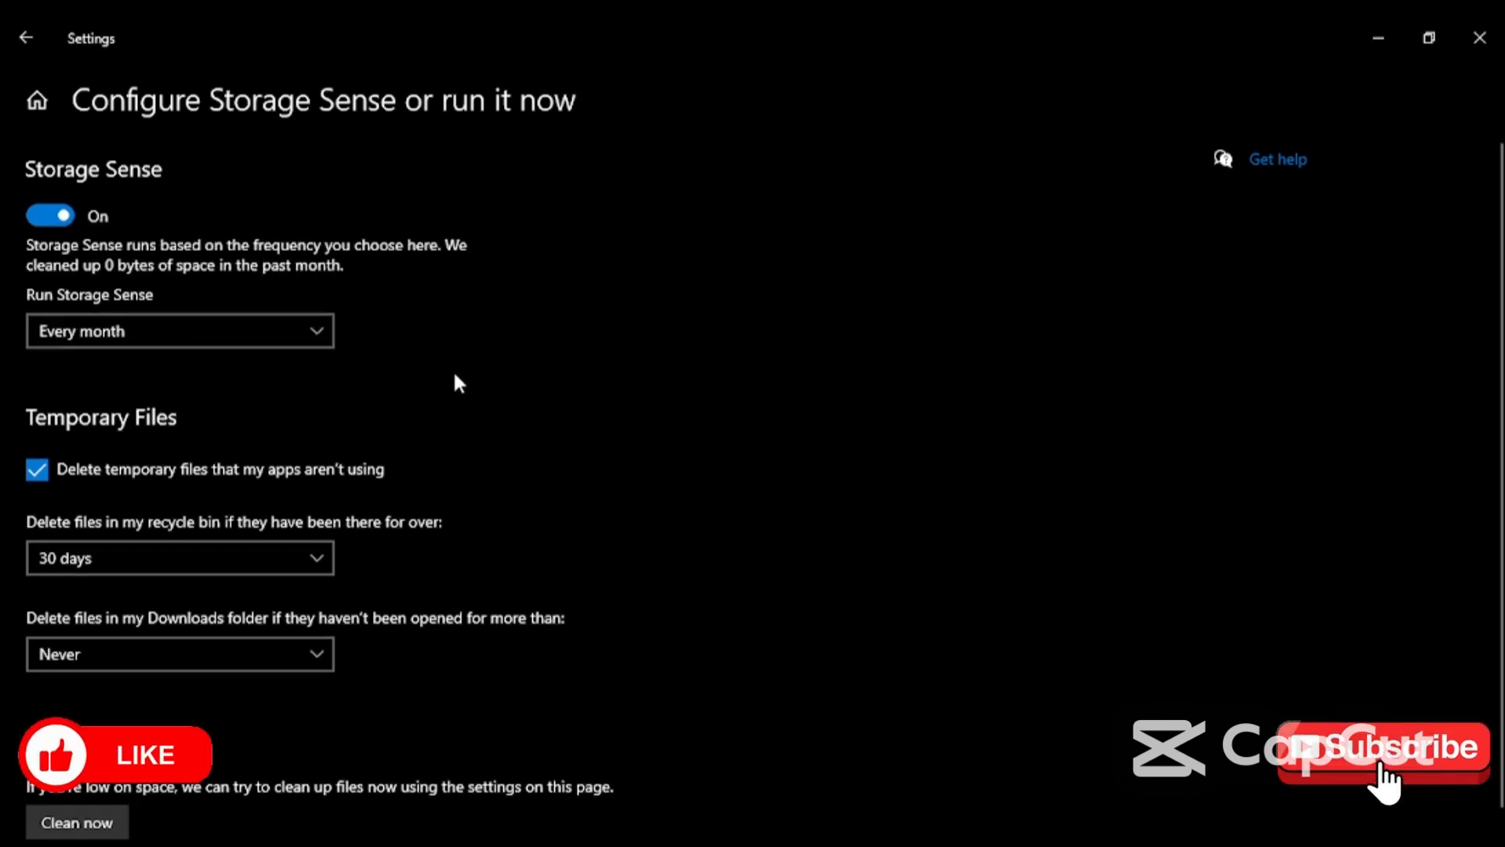
pyautogui.click(300, 331)
pyautogui.click(134, 266)
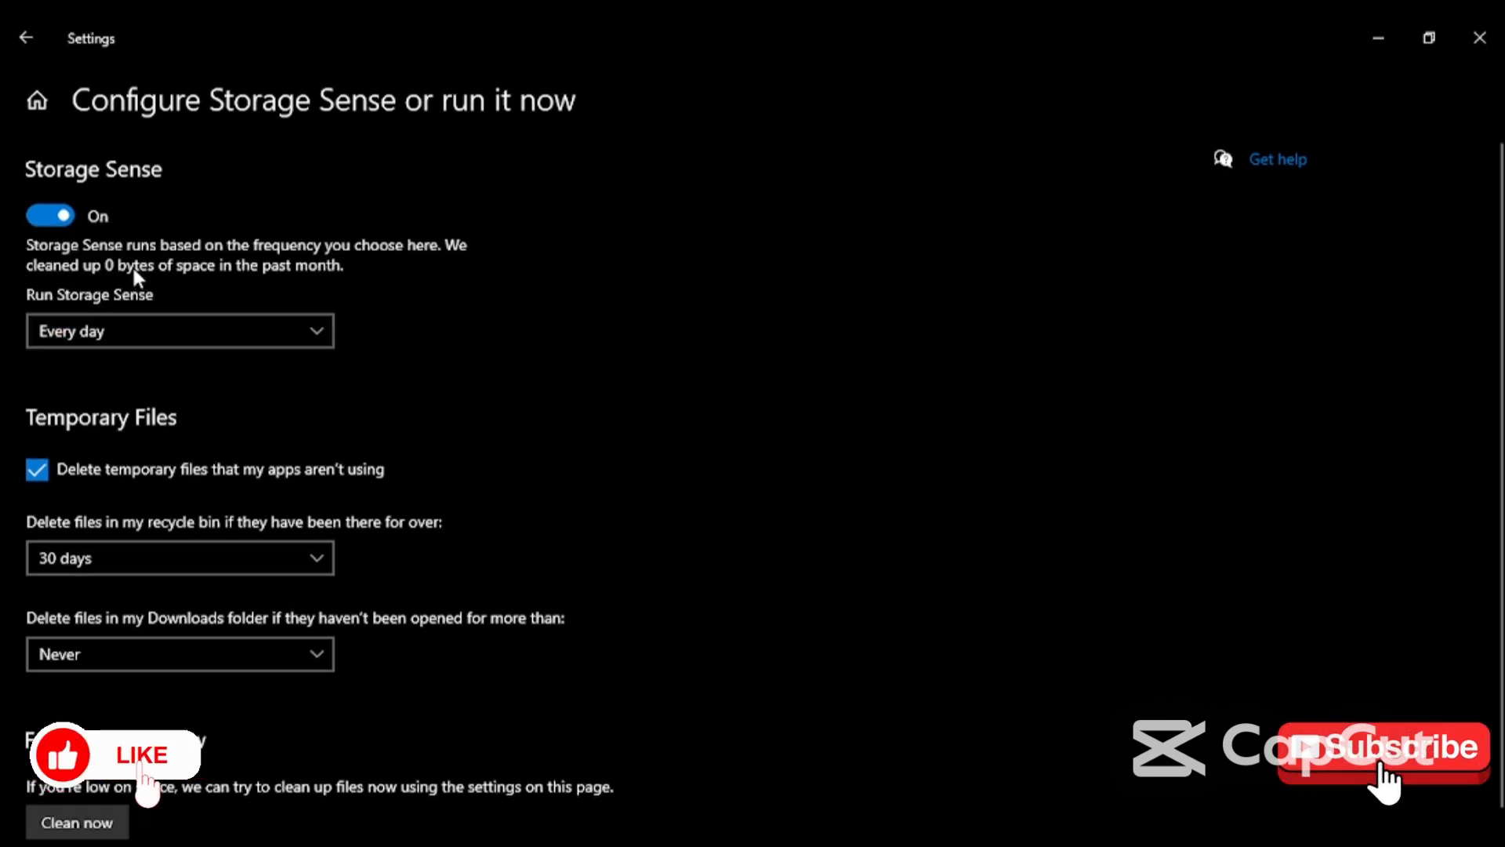
# - Keep recycle bin cleanup at 30 days and check the Downloads cleanup choices
pyautogui.scroll(-1, 157, 431)
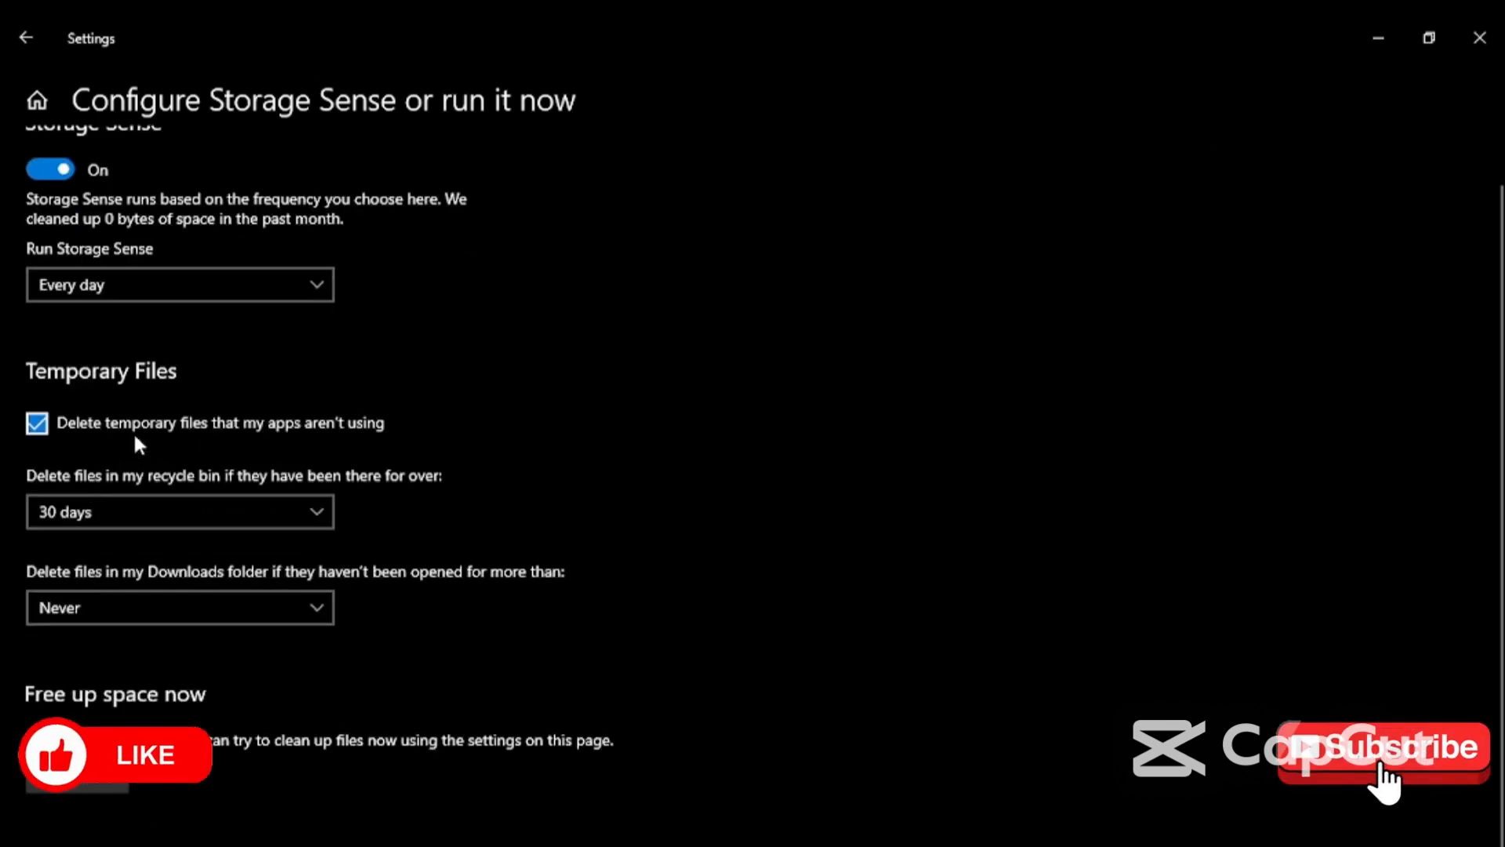
pyautogui.click(308, 511)
pyautogui.click(304, 511)
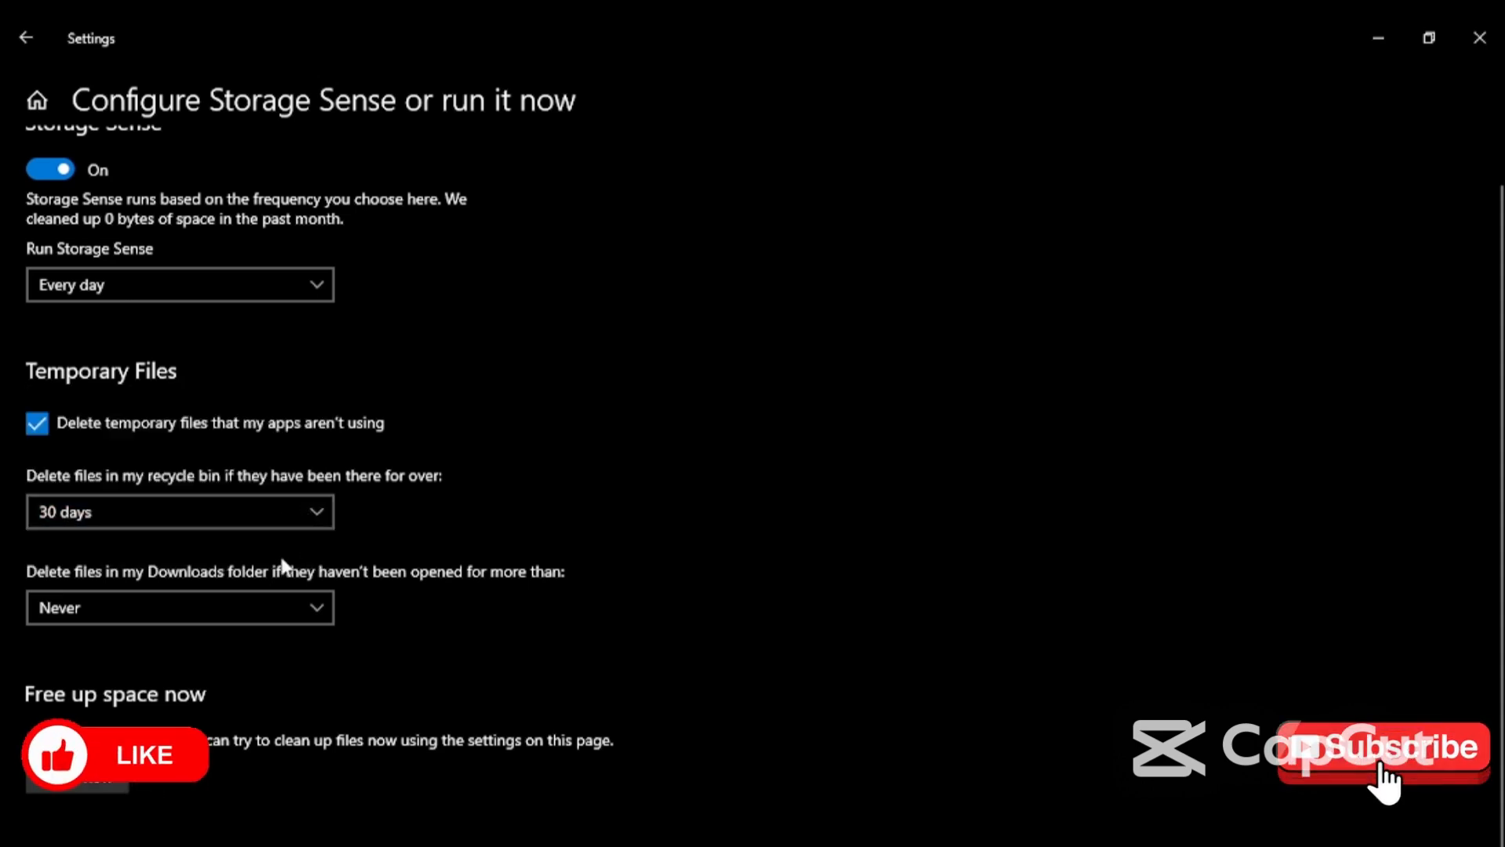
pyautogui.click(313, 616)
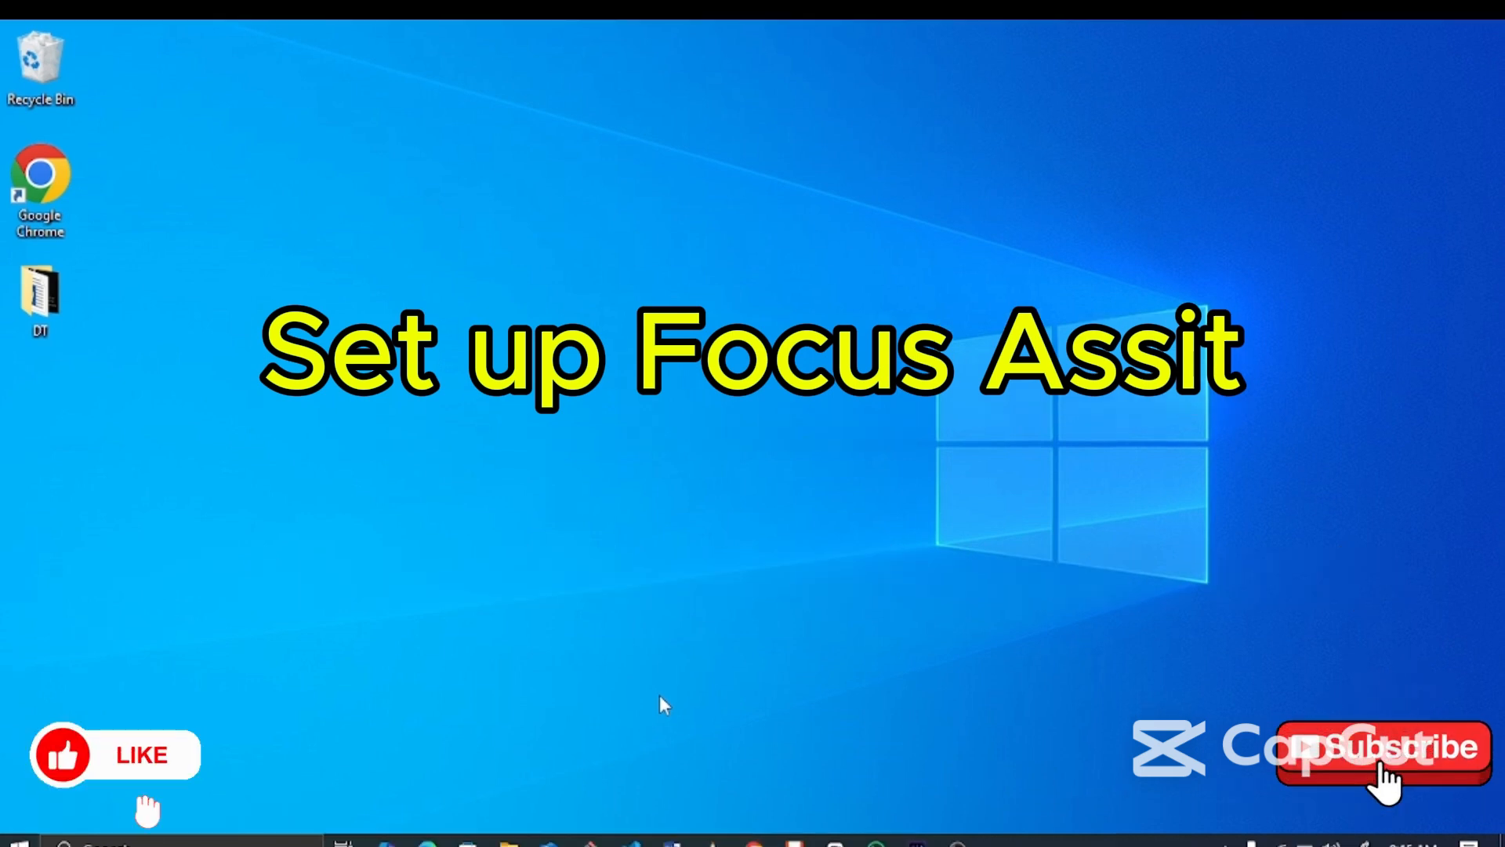
# - Open Settings with Win+I to show the System, Devices and Apps categories
pyautogui.press('super+i')
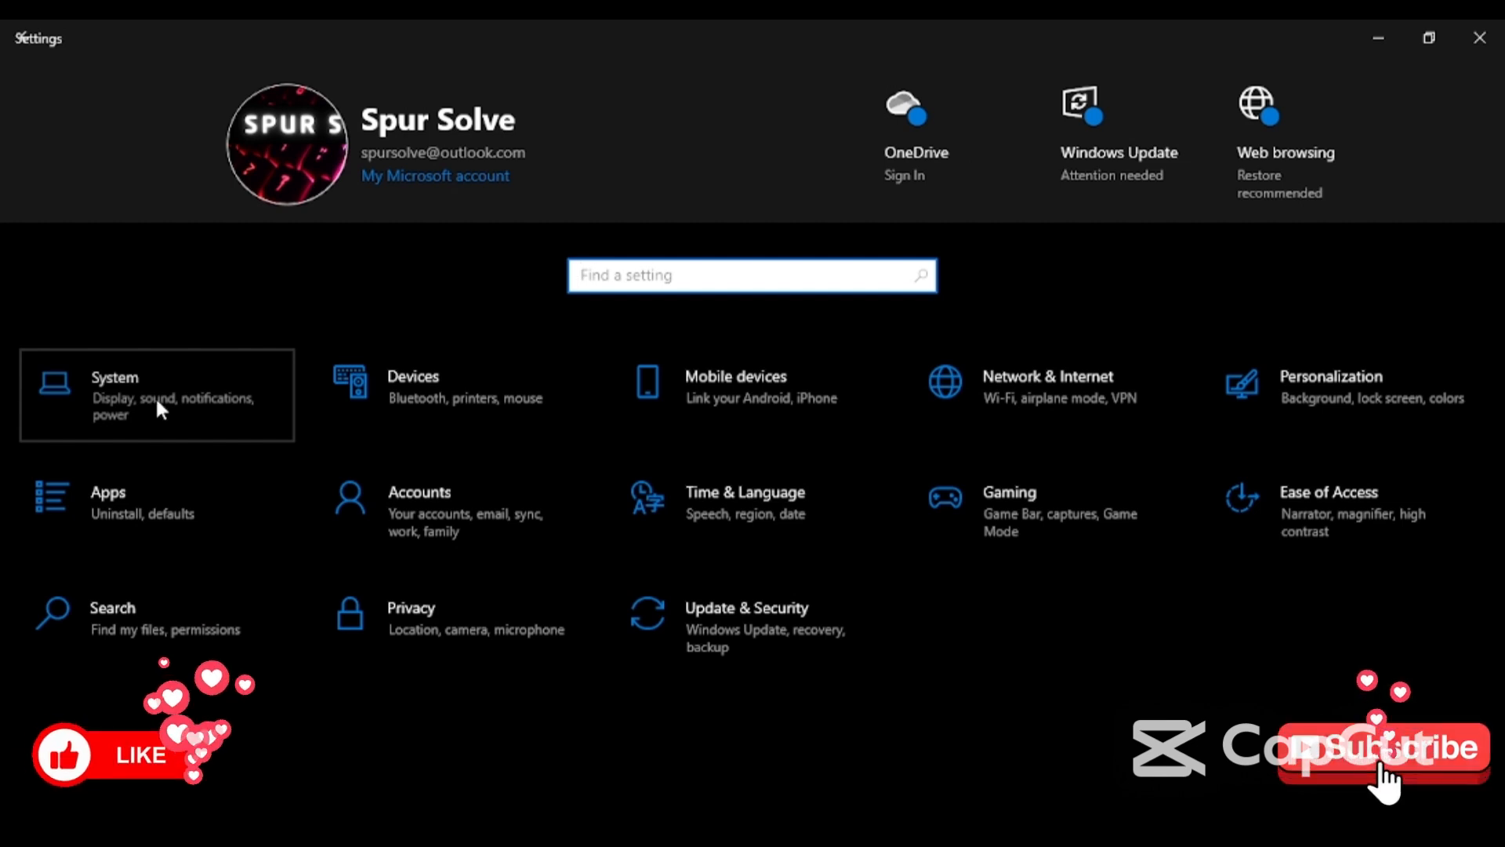
# - Switch Focus assist in System settings to Priority only and open the priority list
pyautogui.click(176, 425)
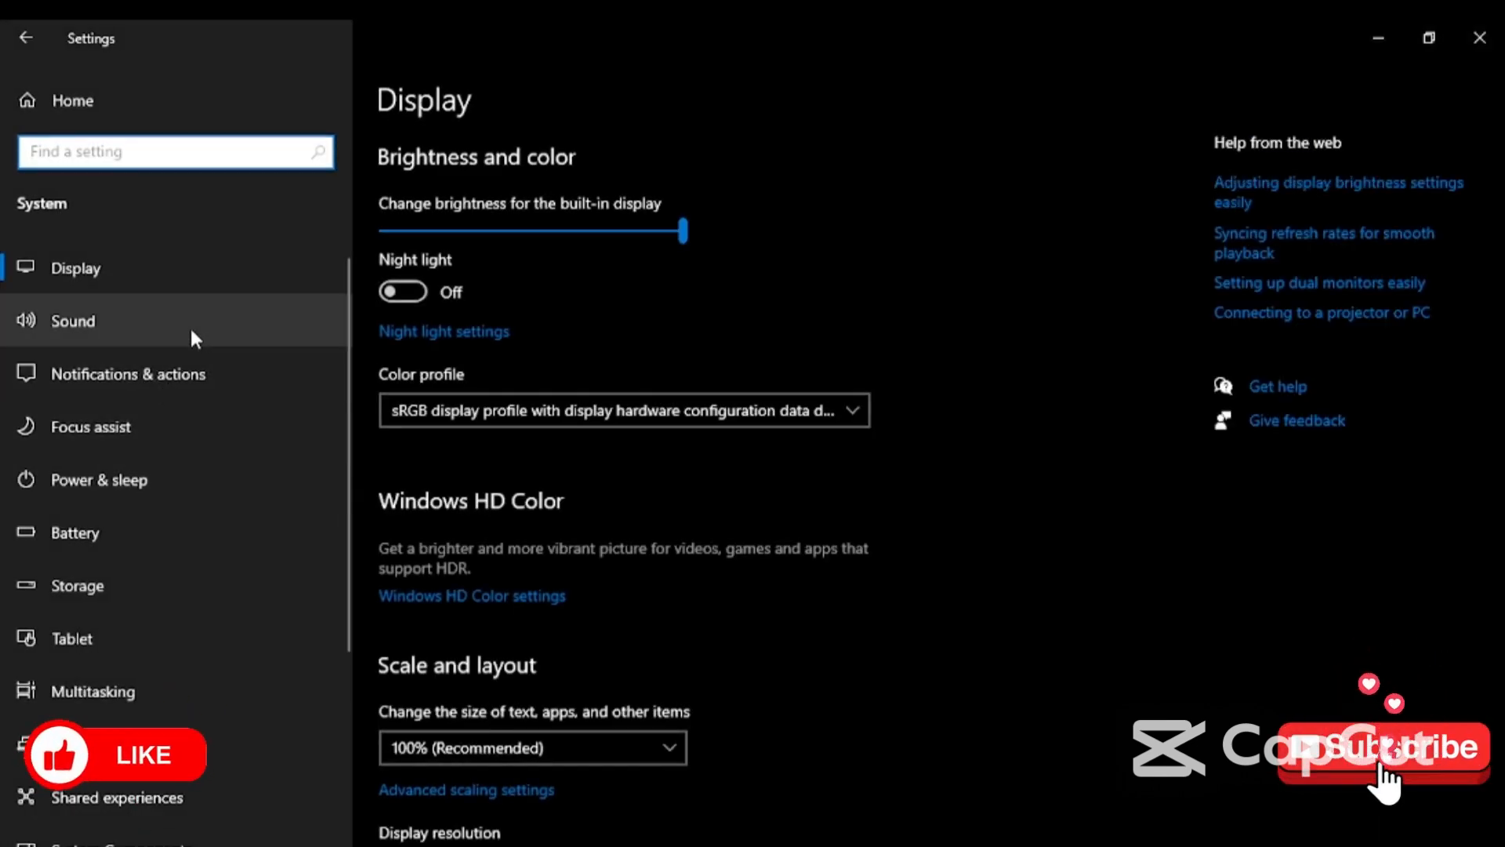
pyautogui.click(154, 428)
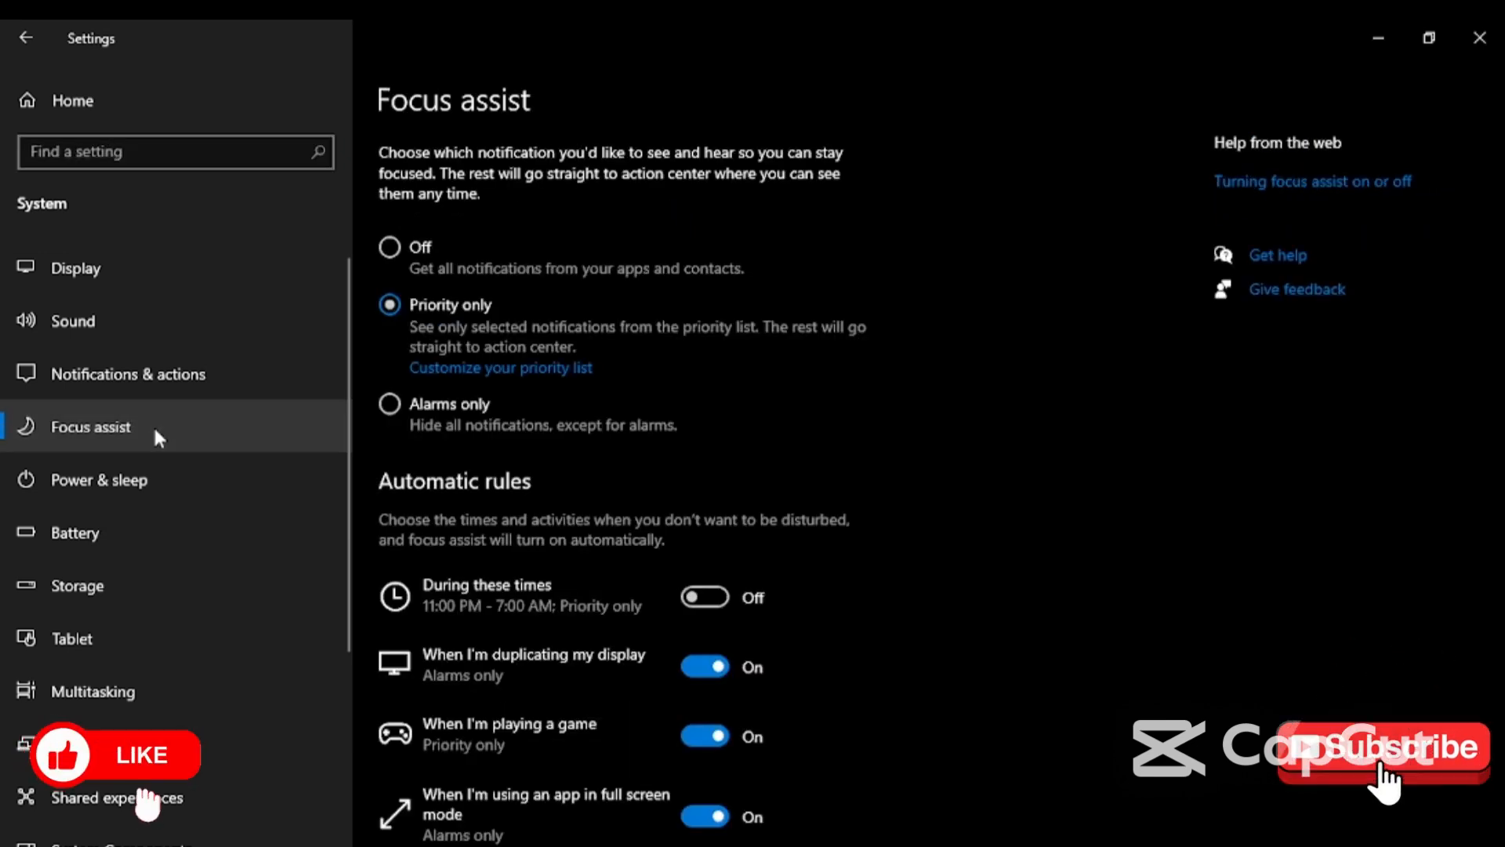
pyautogui.scroll(-2, 975, 416)
pyautogui.scroll(2, 975, 415)
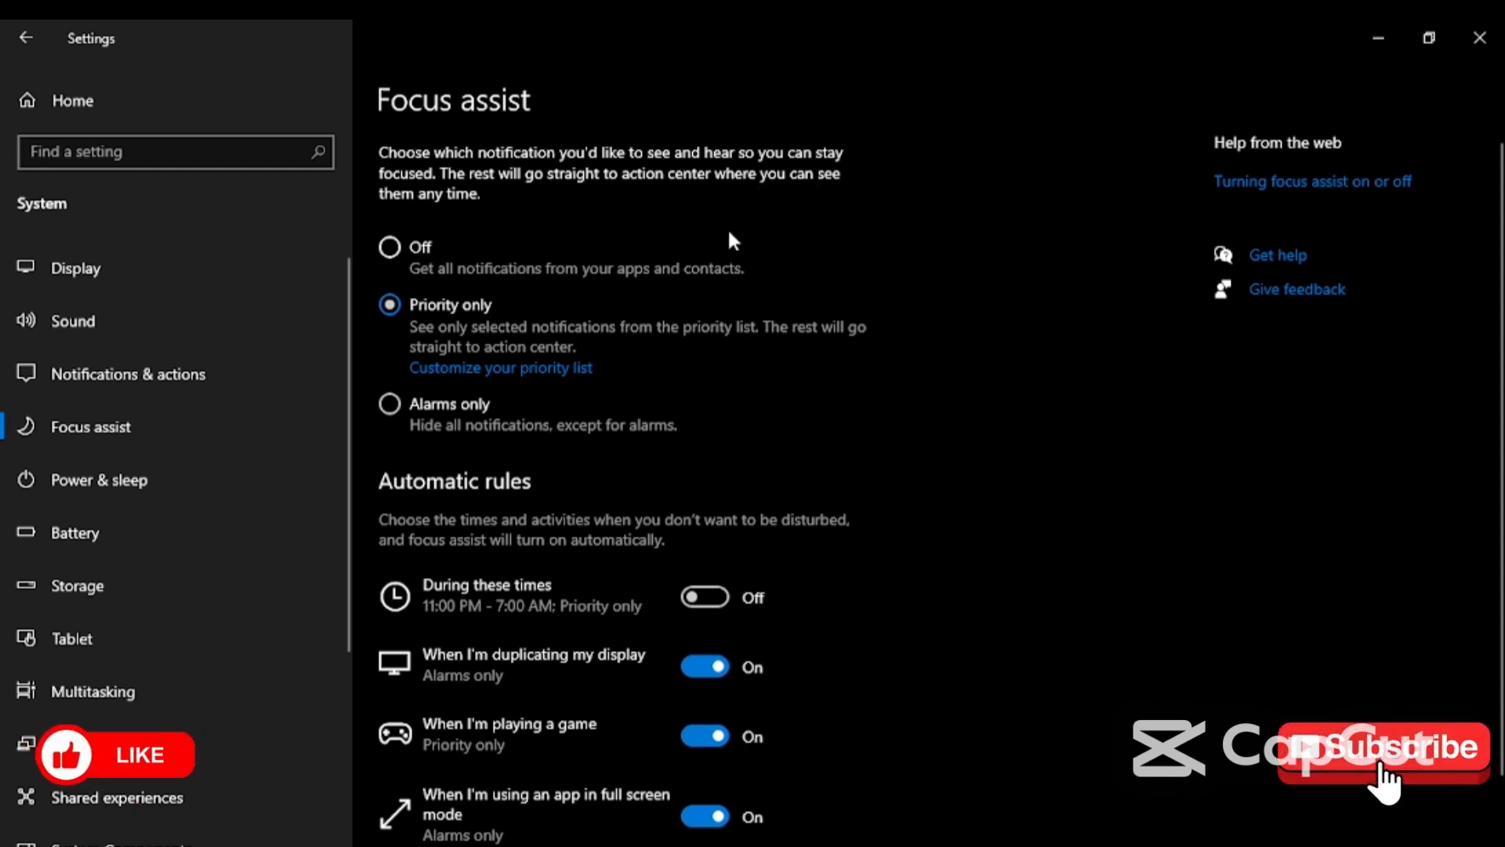
pyautogui.scroll(-2, 776, 240)
pyautogui.scroll(2, 775, 239)
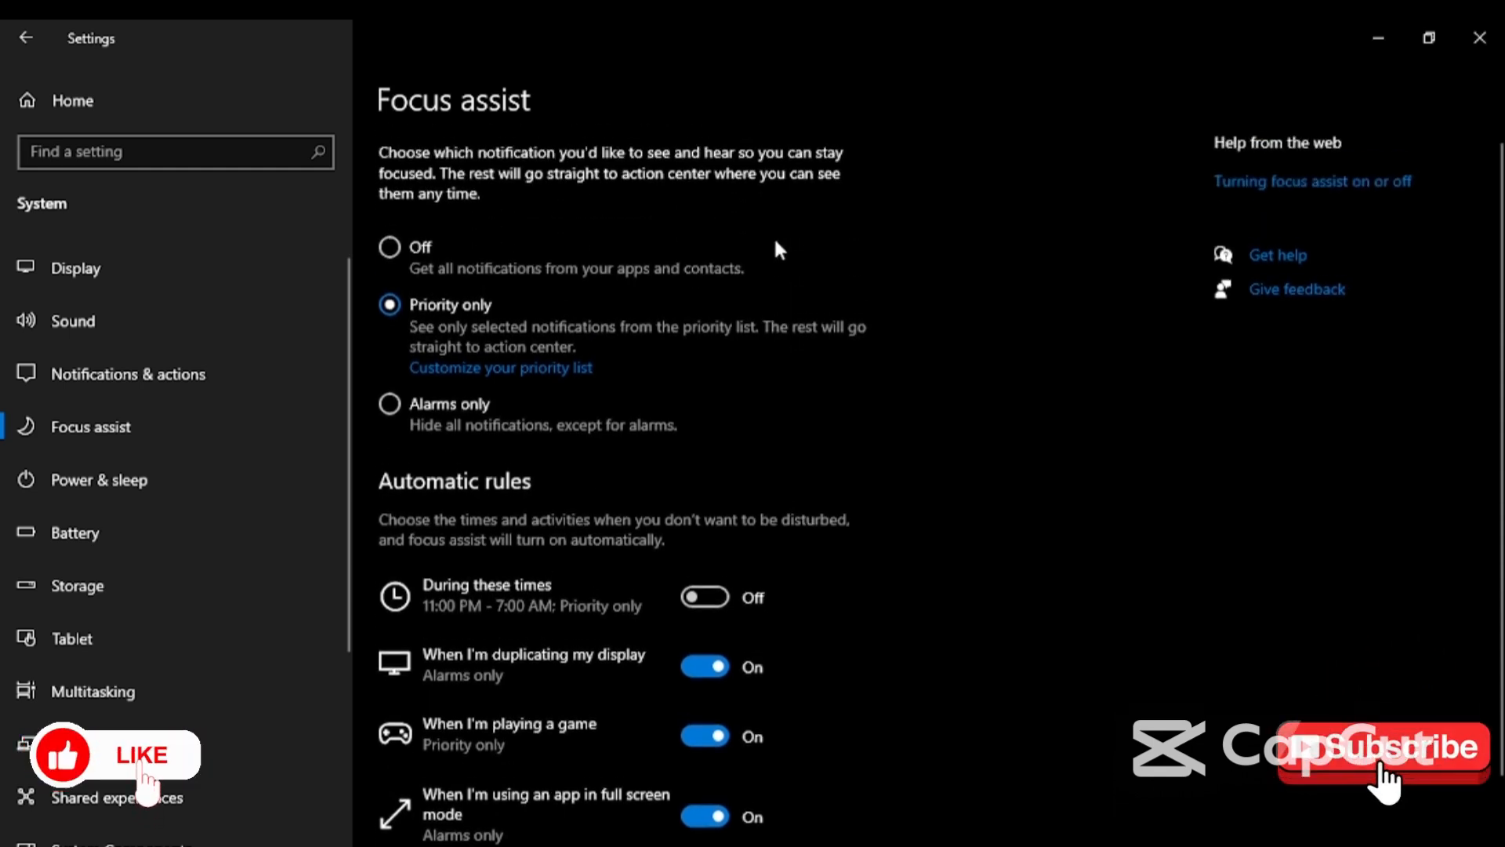
pyautogui.click(390, 246)
pyautogui.click(389, 304)
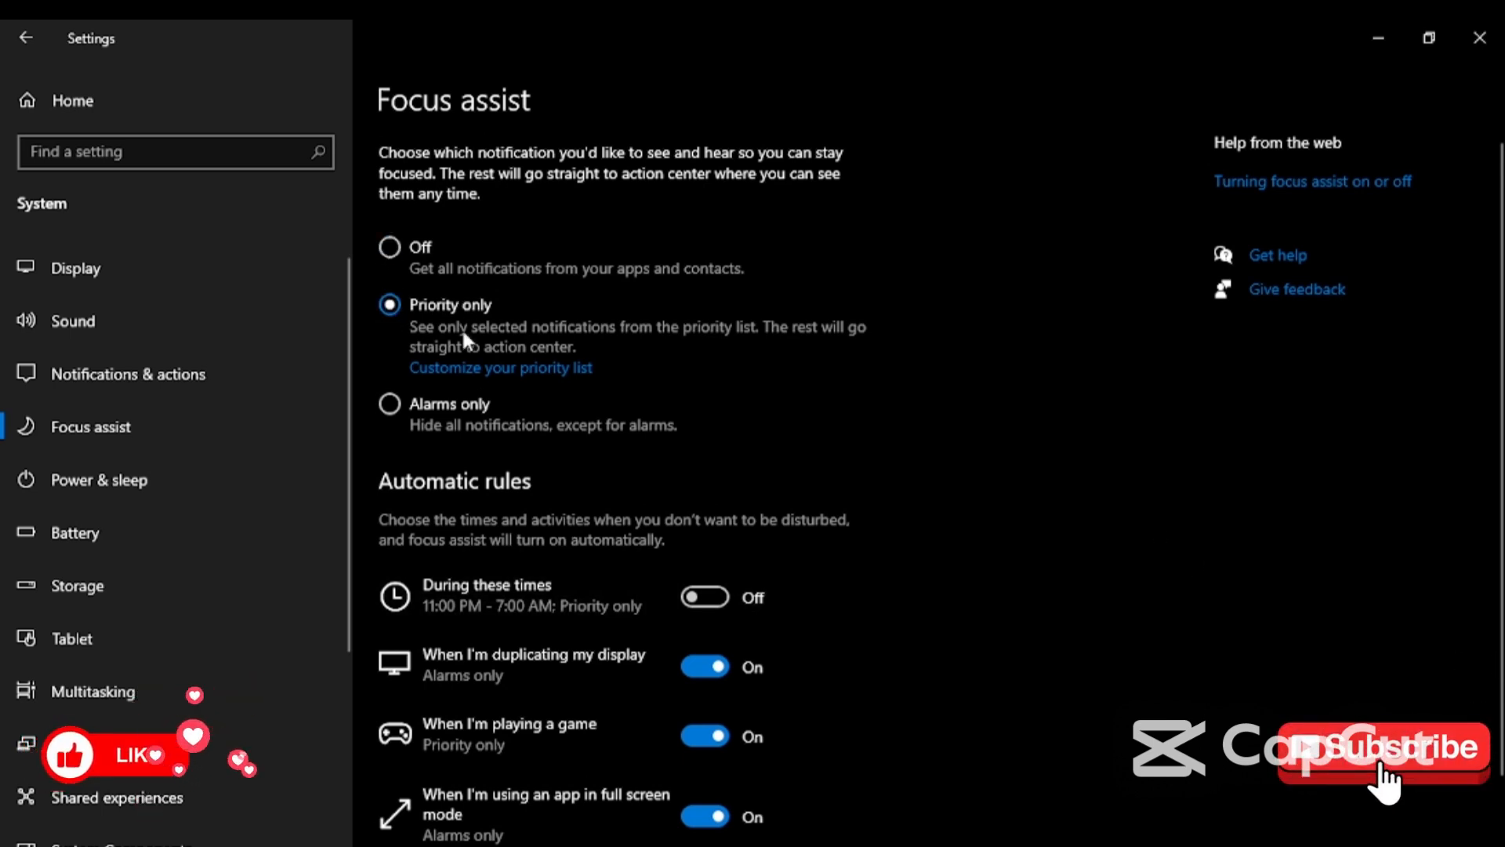
pyautogui.click(517, 367)
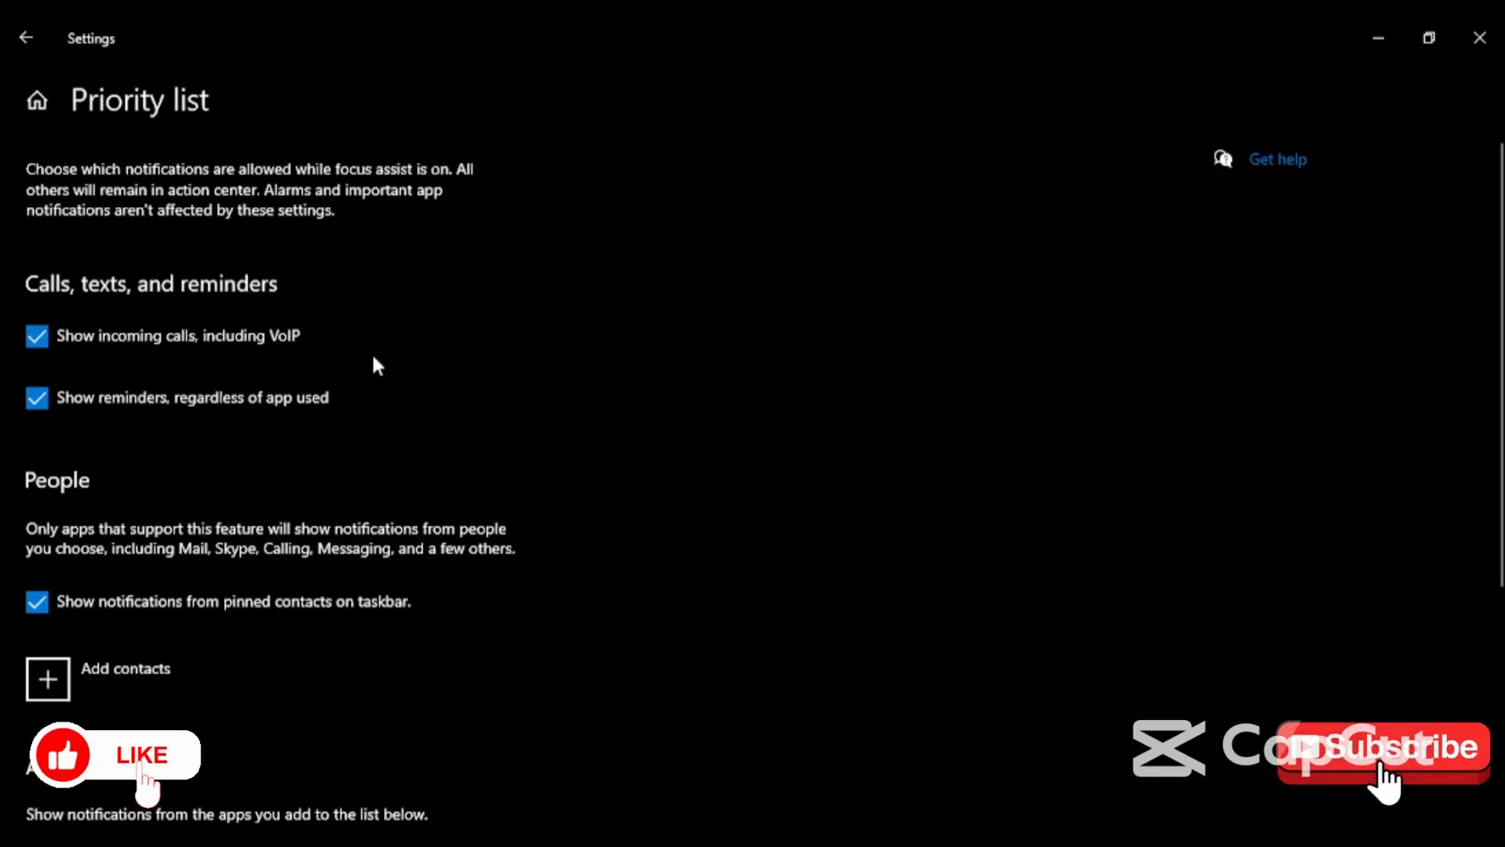
# - Leave the priority list unchanged and go back to the Focus assist page
pyautogui.scroll(-5, 384, 392)
pyautogui.scroll(5, 396, 410)
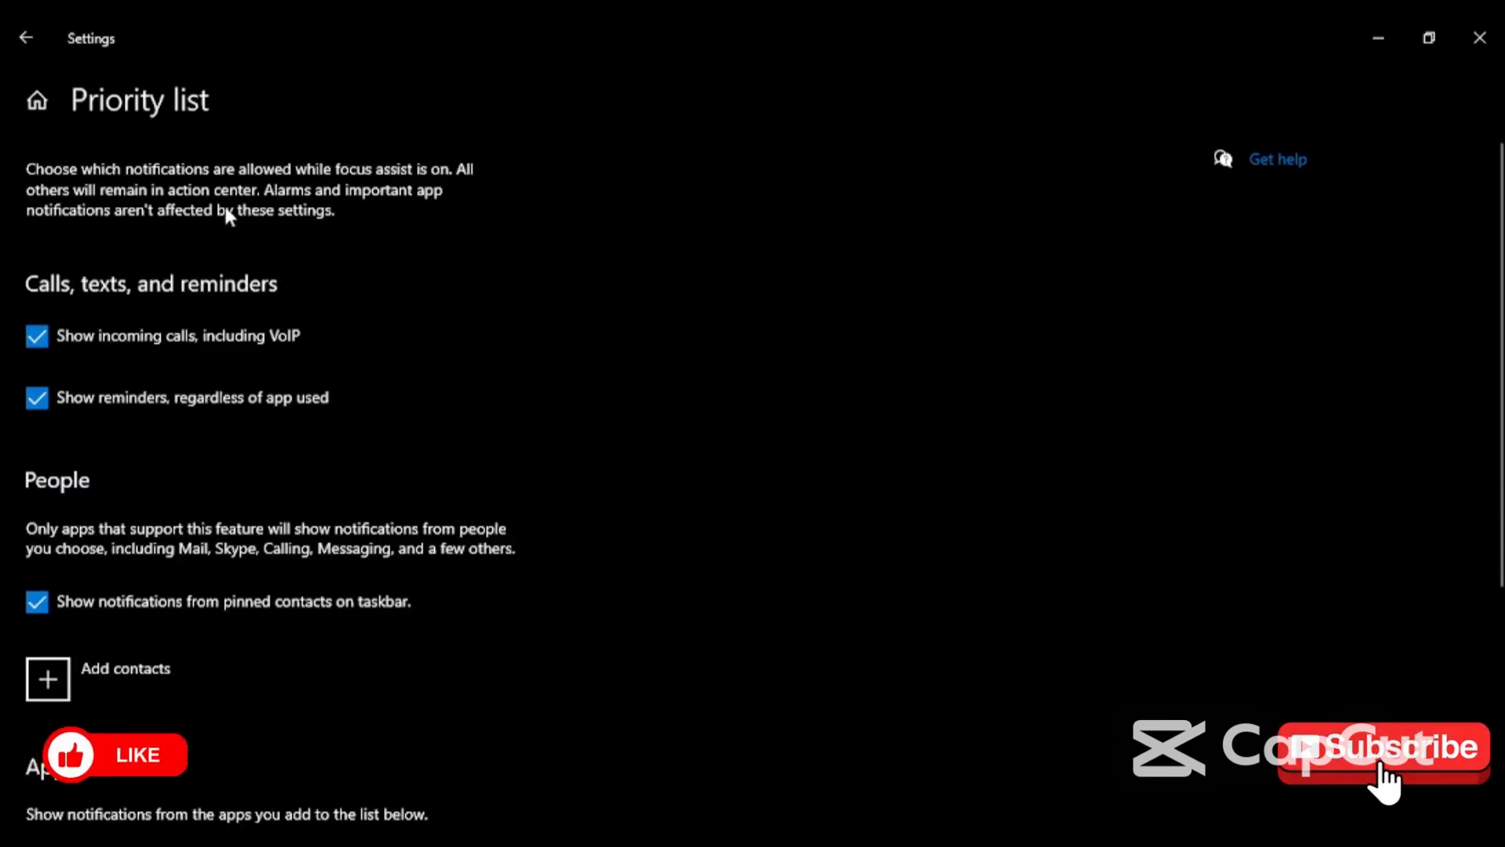
pyautogui.click(26, 38)
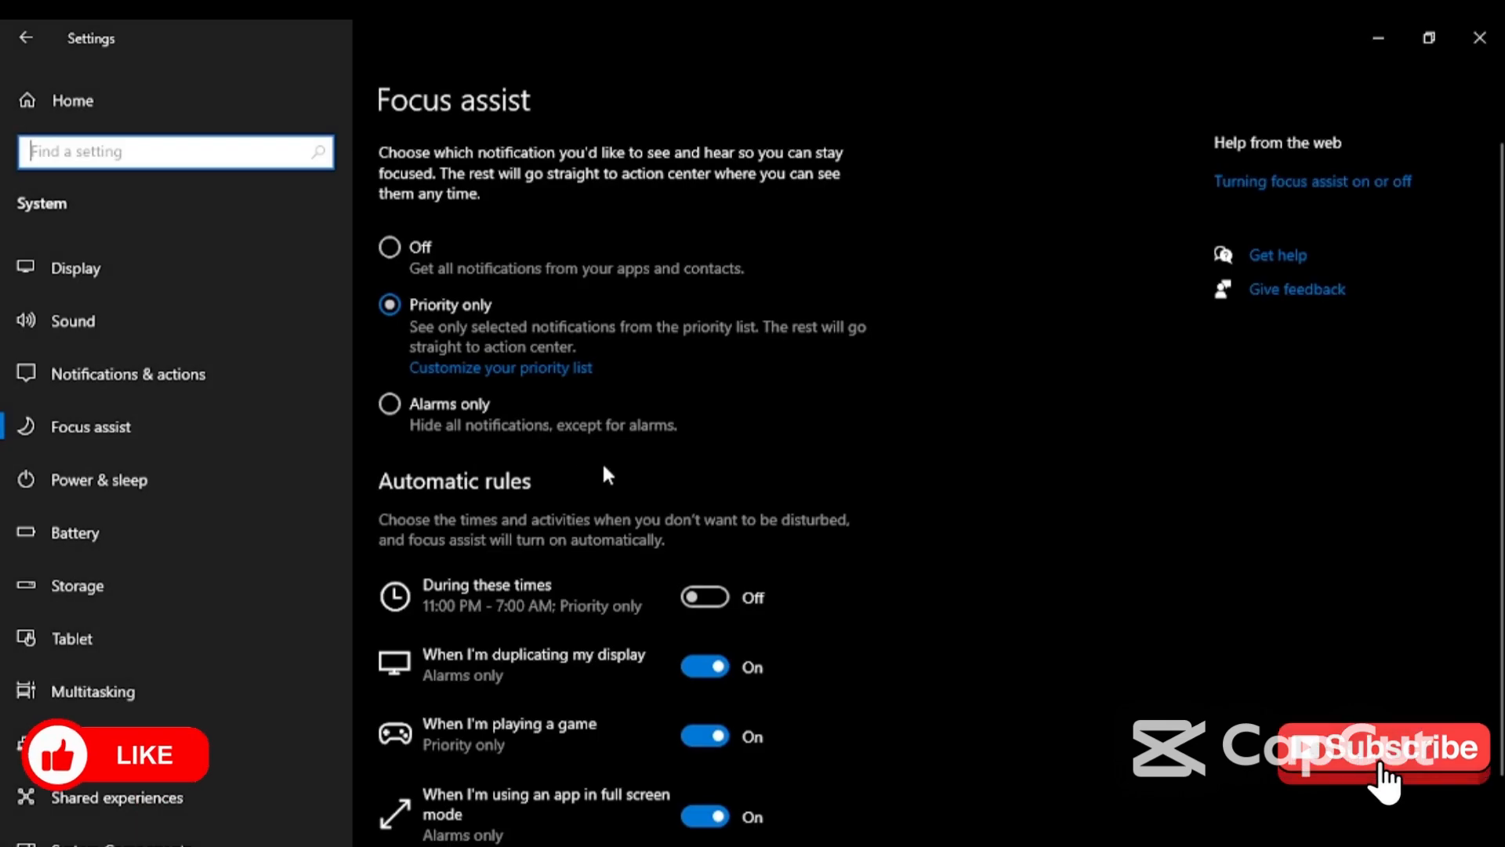
pyautogui.scroll(-2, 623, 464)
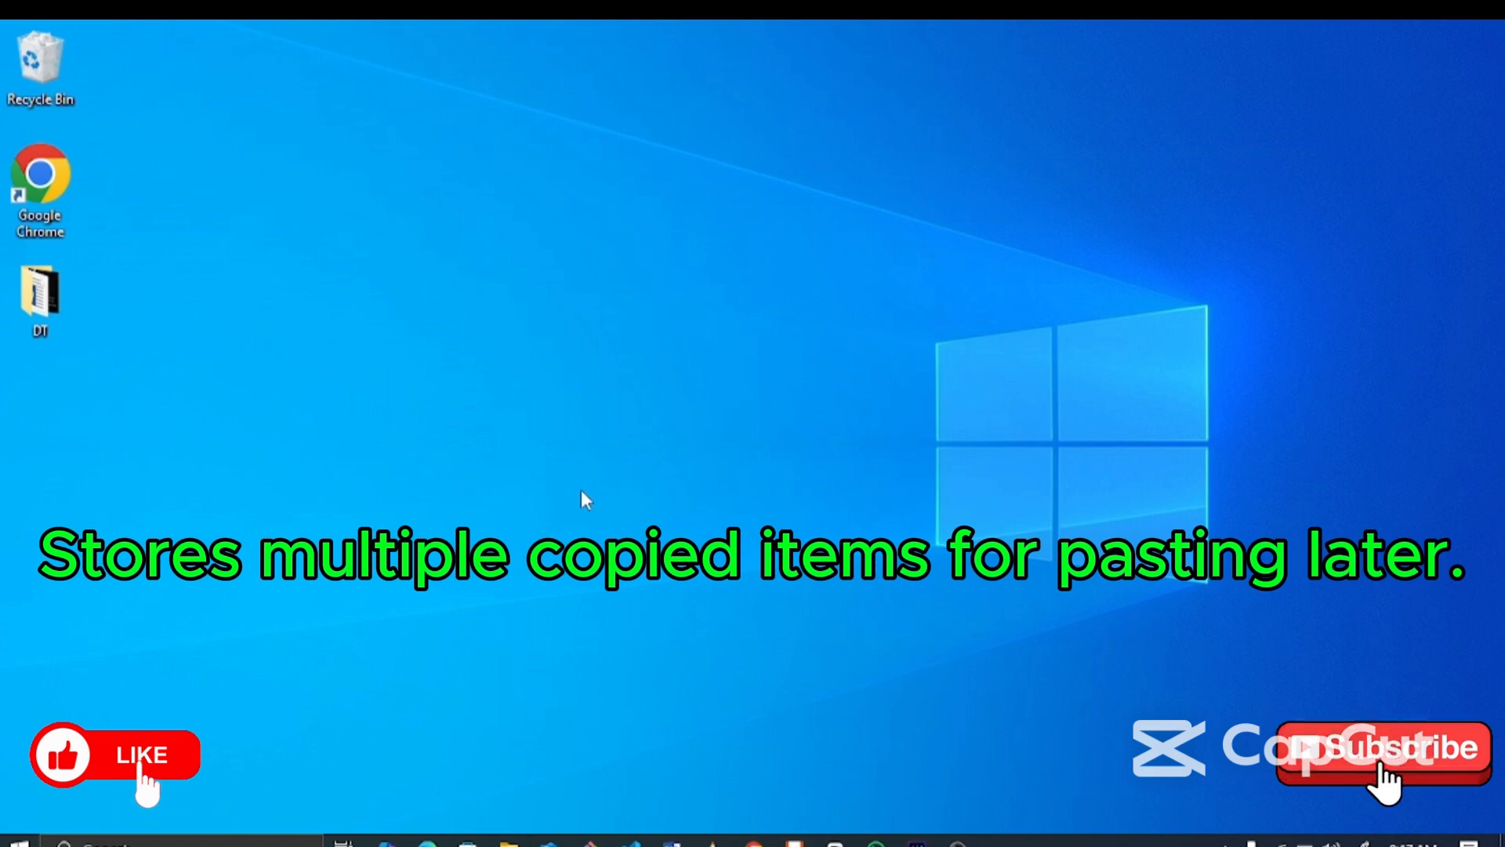
# - Turn on clipboard history under Settings > System and show the history panel with Win+V
pyautogui.press('super+i')
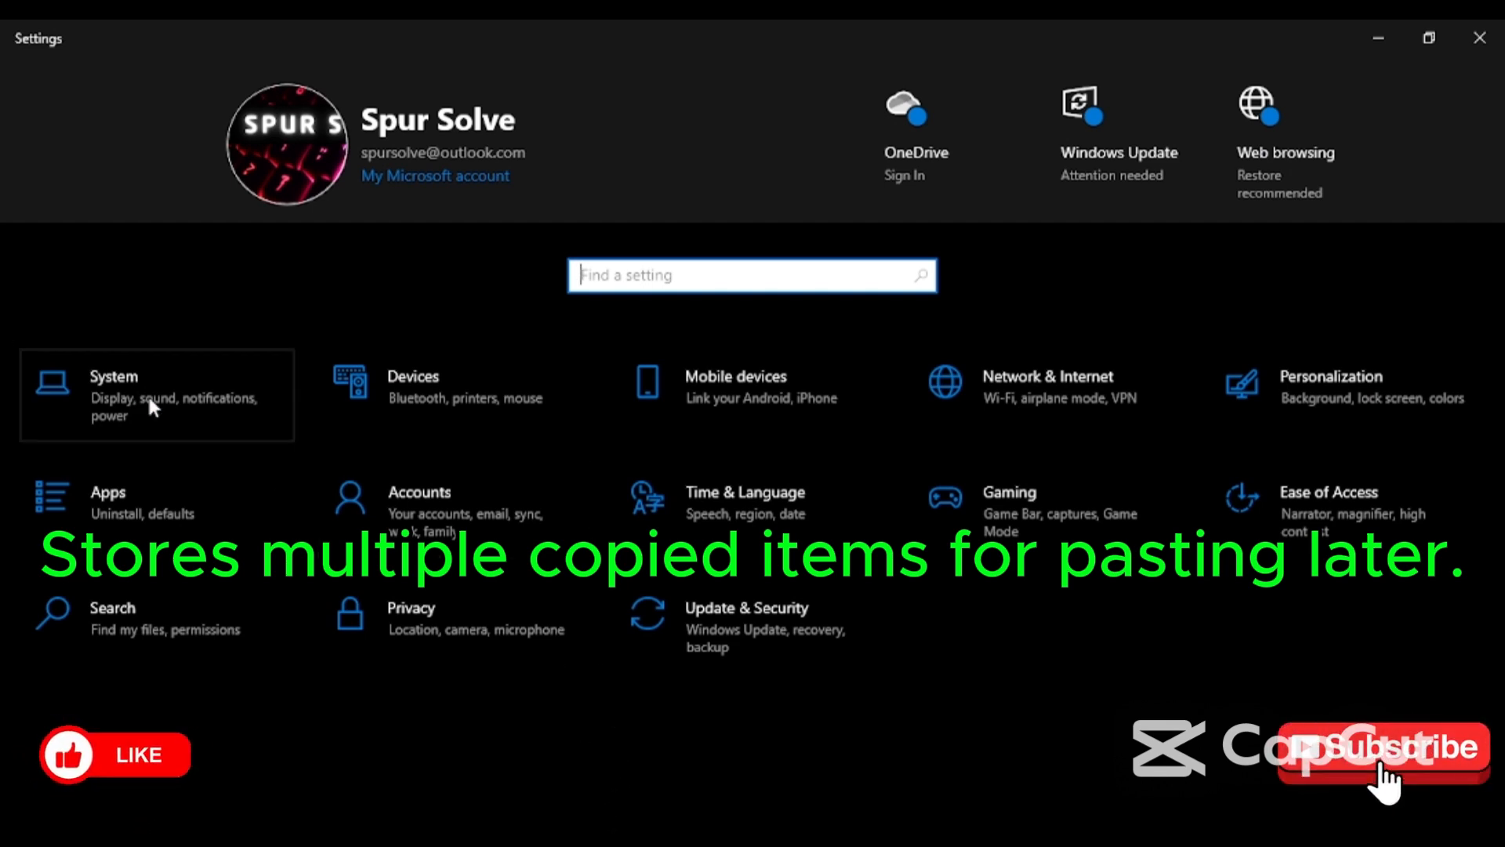
pyautogui.click(196, 397)
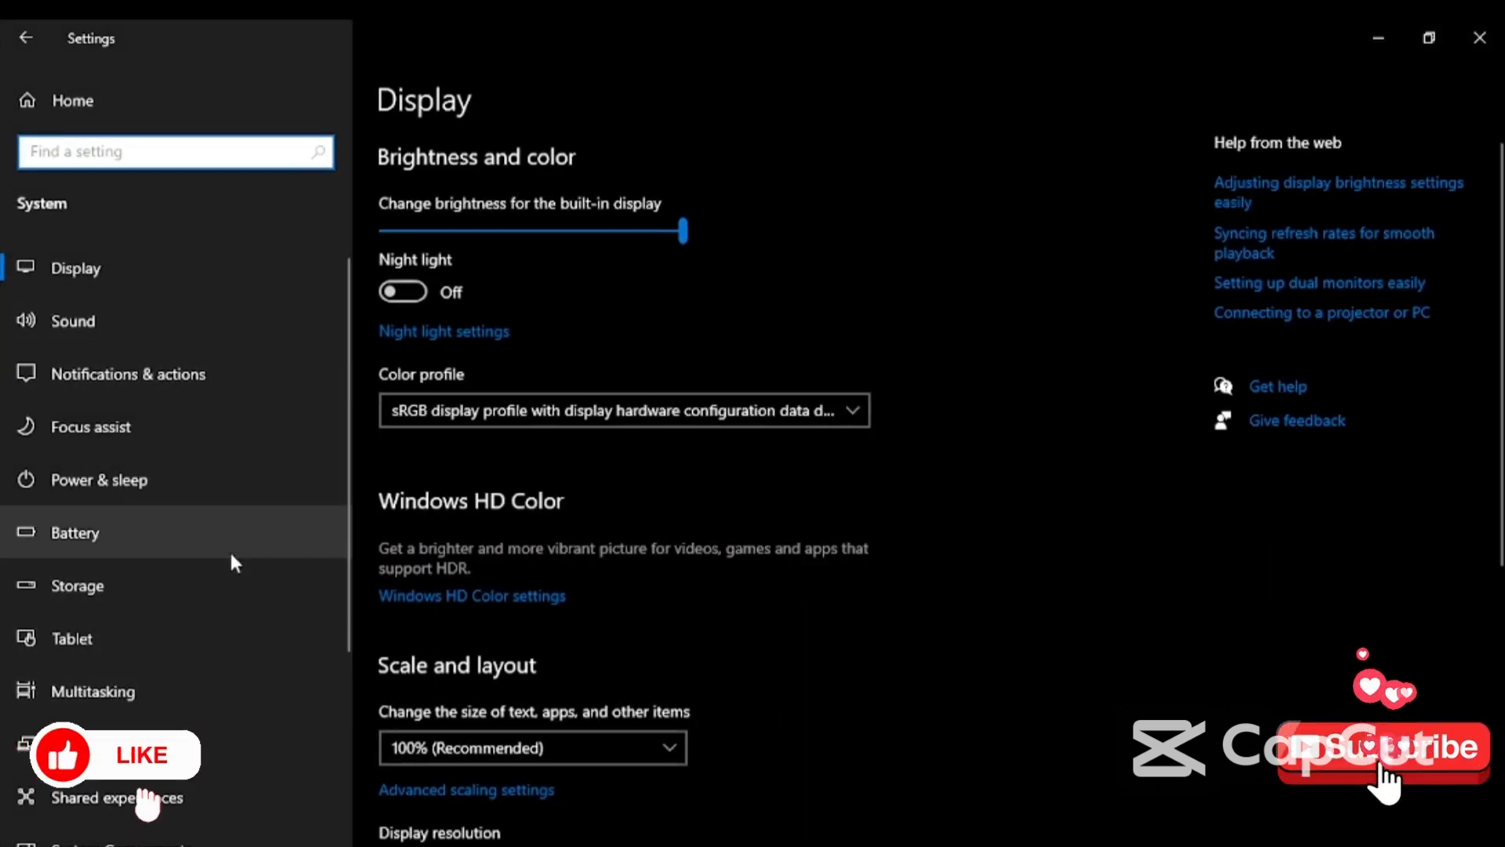
pyautogui.scroll(-2, 223, 573)
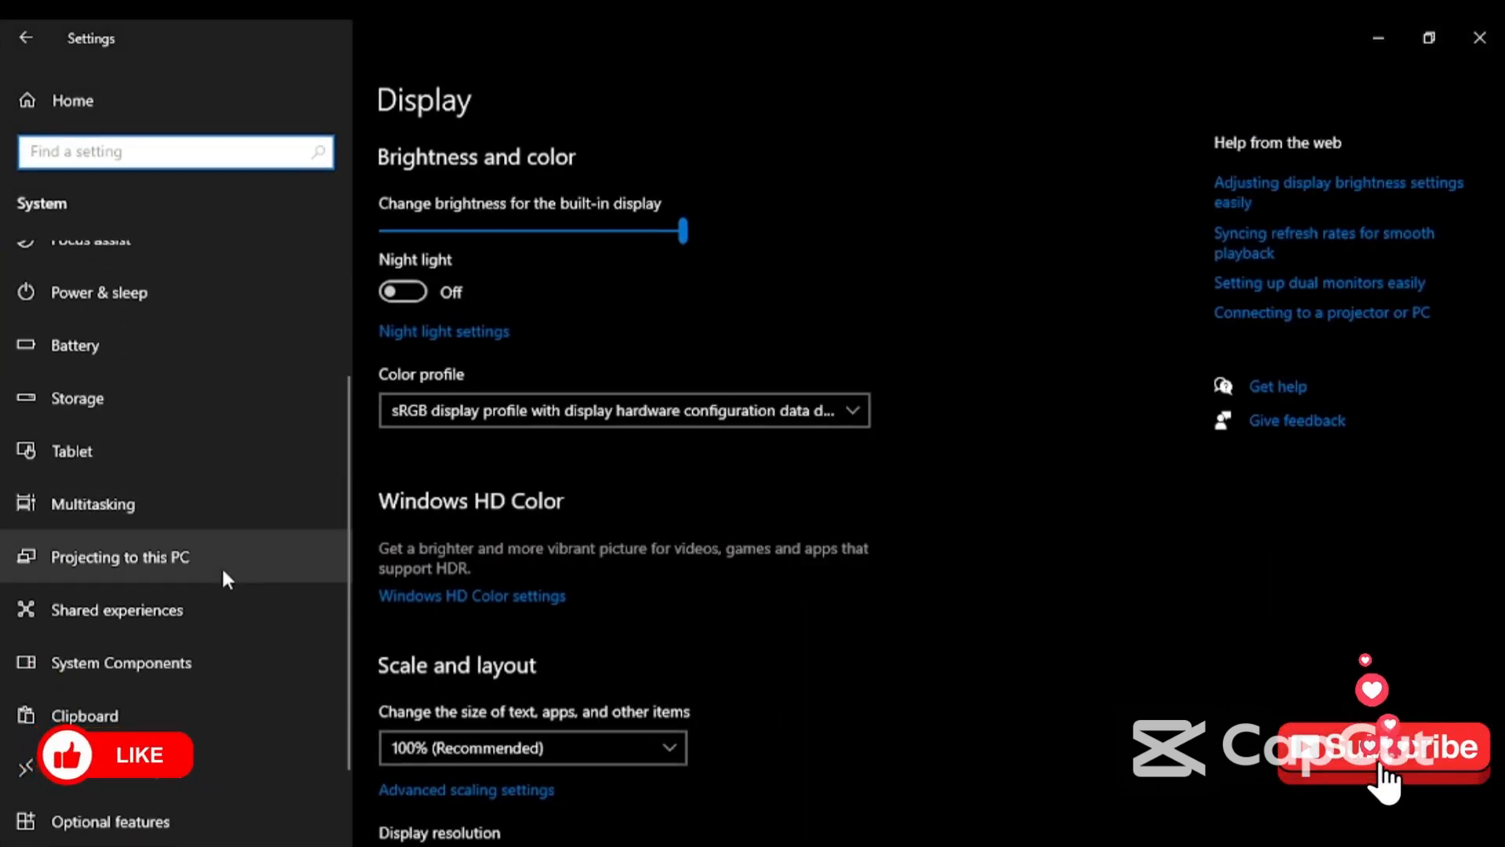
pyautogui.scroll(-1, 223, 584)
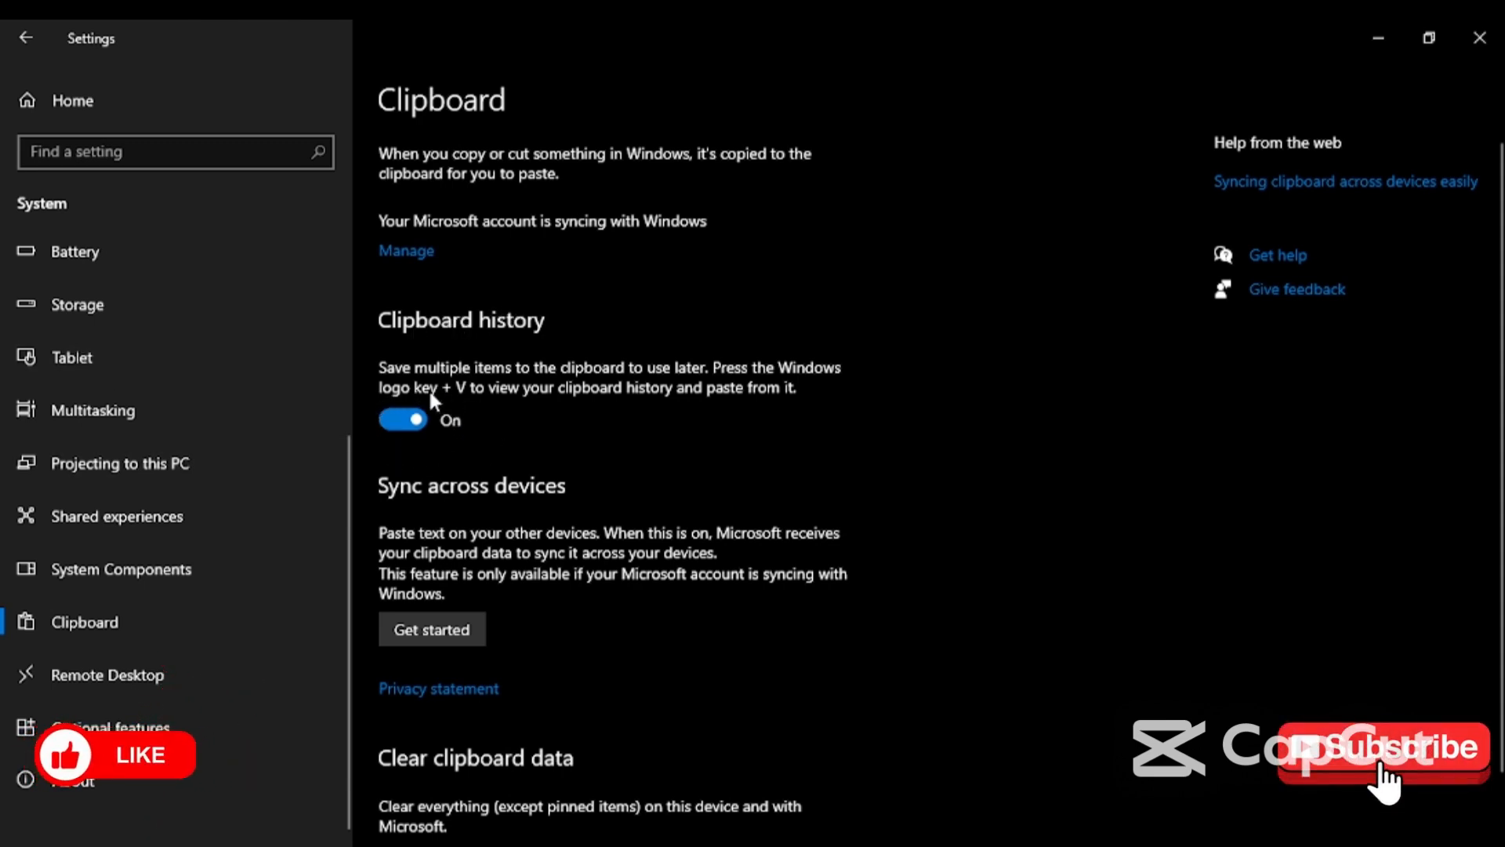
pyautogui.press('super+v')
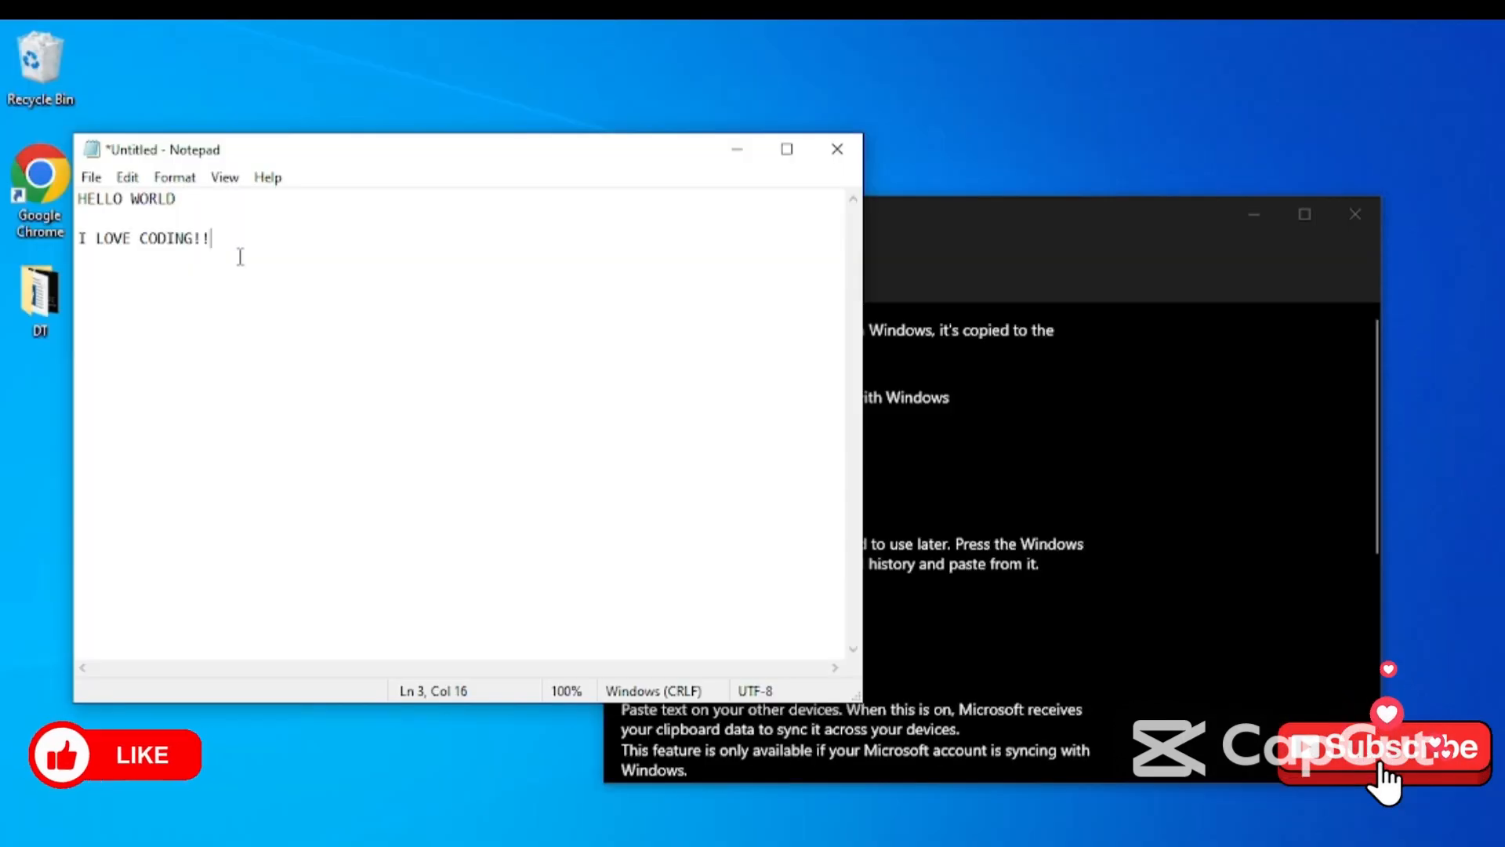
# - Select the HELLO WORLD first line in Notepad
pyautogui.moveTo(78, 197); pyautogui.dragTo(180, 214)
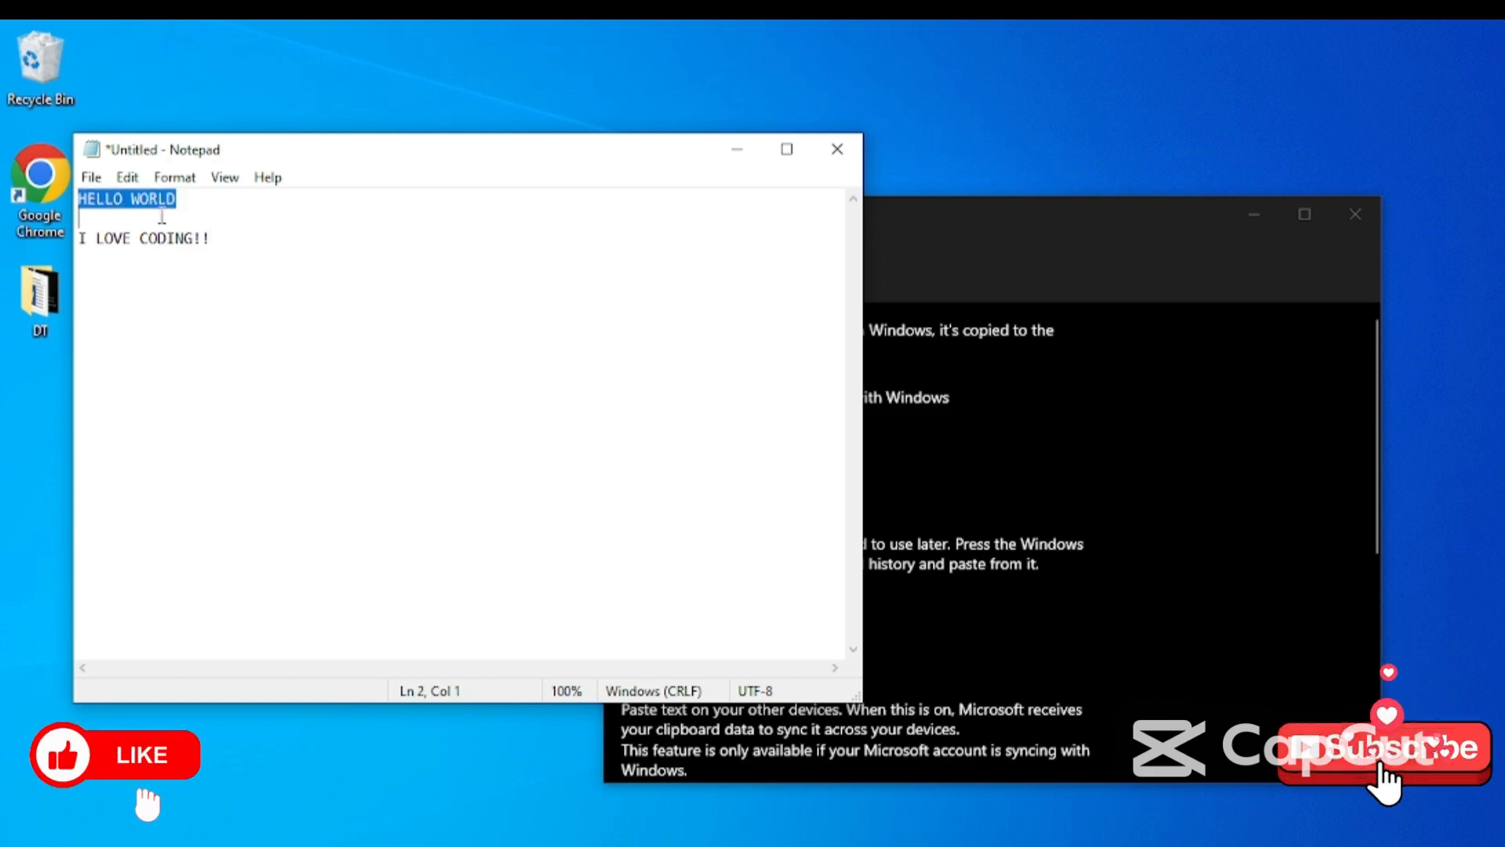